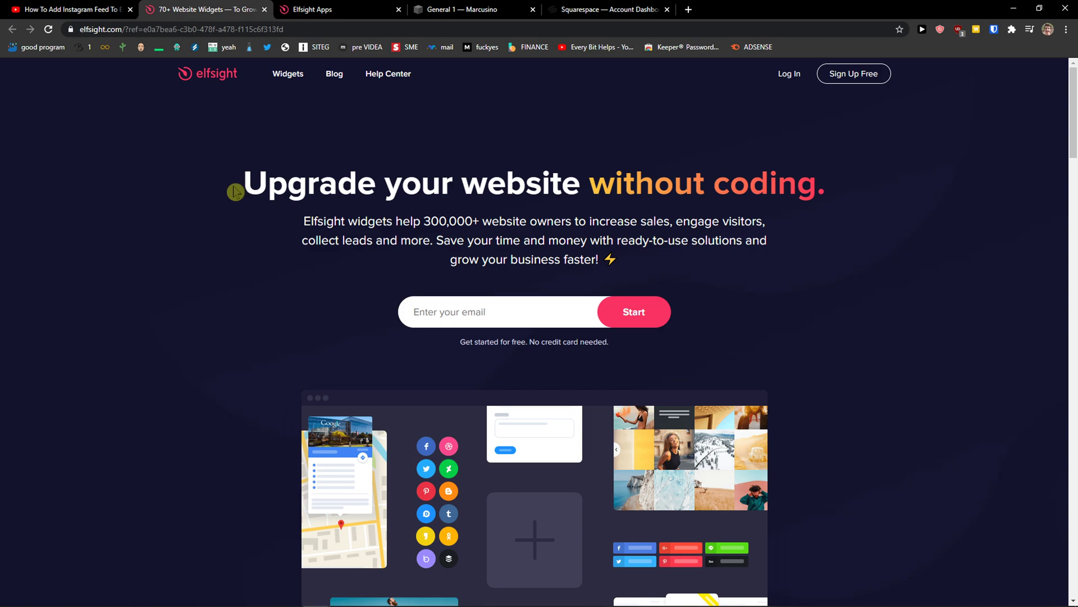
# Log in to Elfsight and start a Facebook Reviews widget found by searching the applications for "facebook"
pyautogui.click(841, 77)
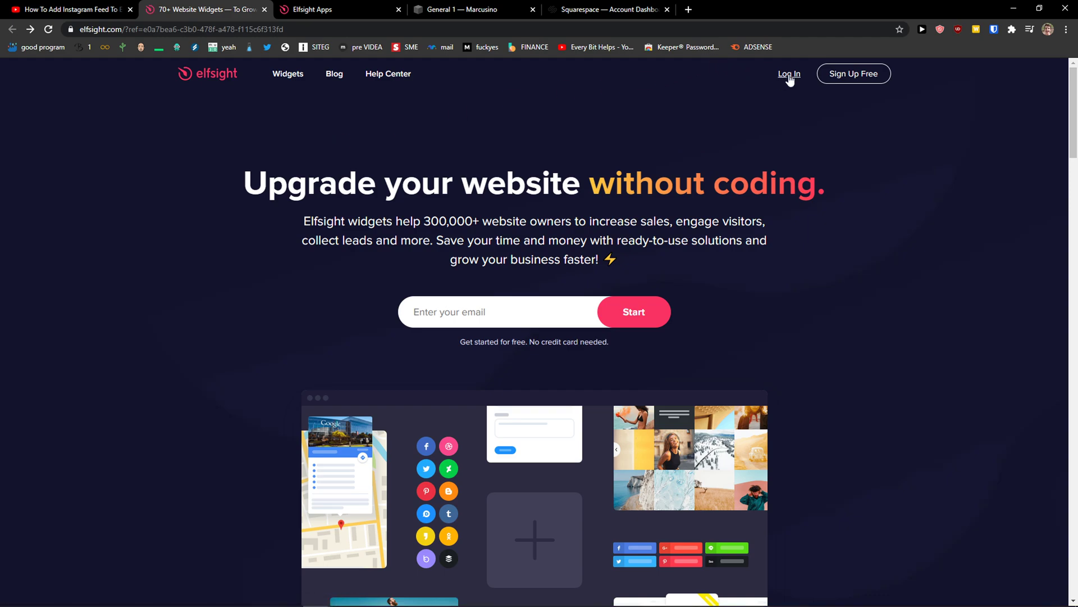
pyautogui.click(789, 74)
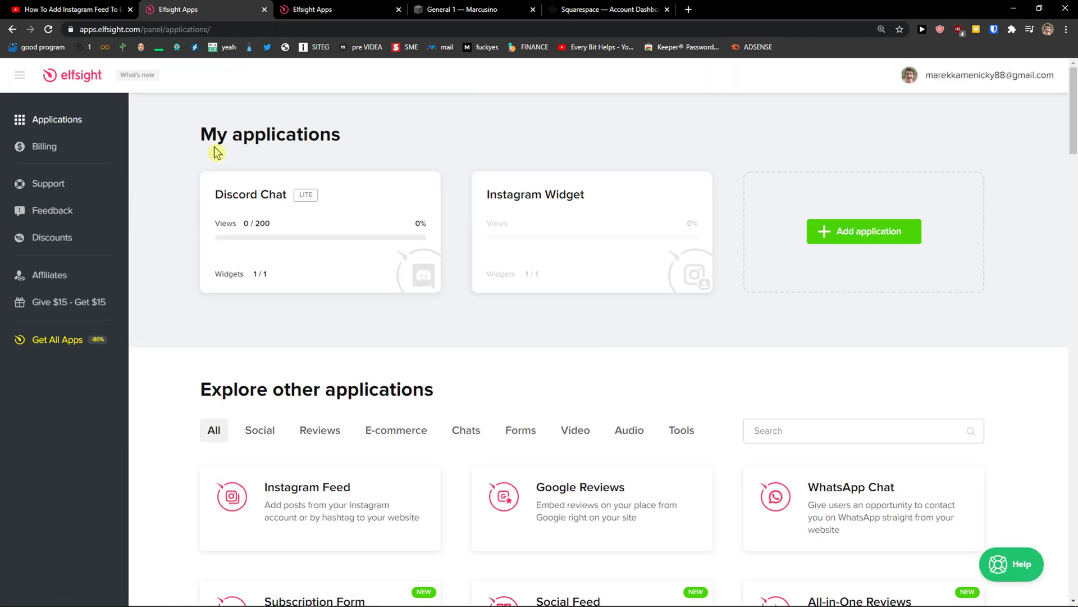
pyautogui.scroll(-1, 178, 210)
pyautogui.click(773, 373)
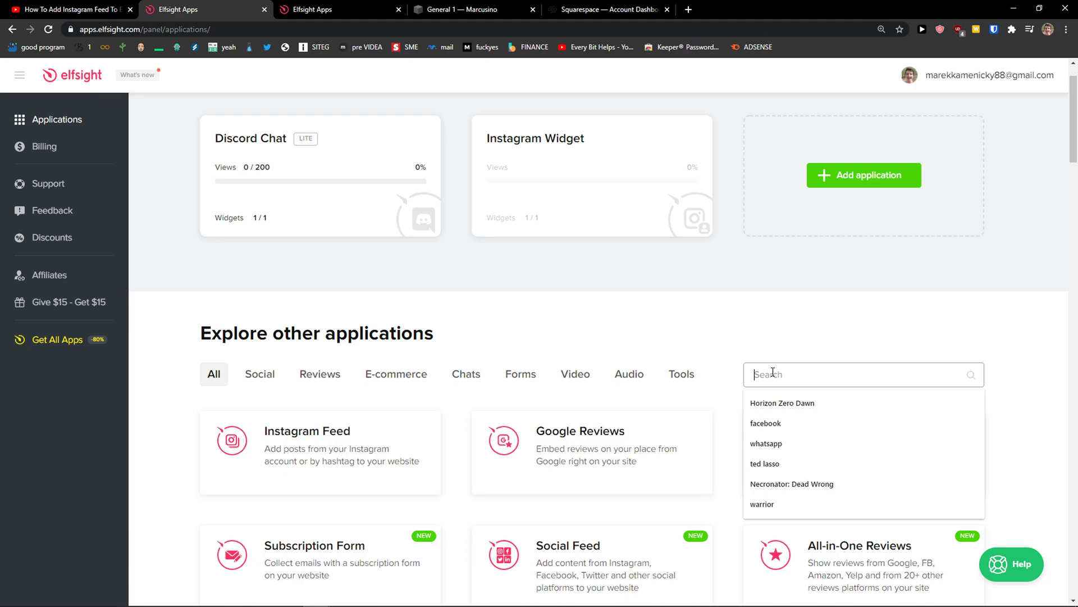
pyautogui.write('facebook')
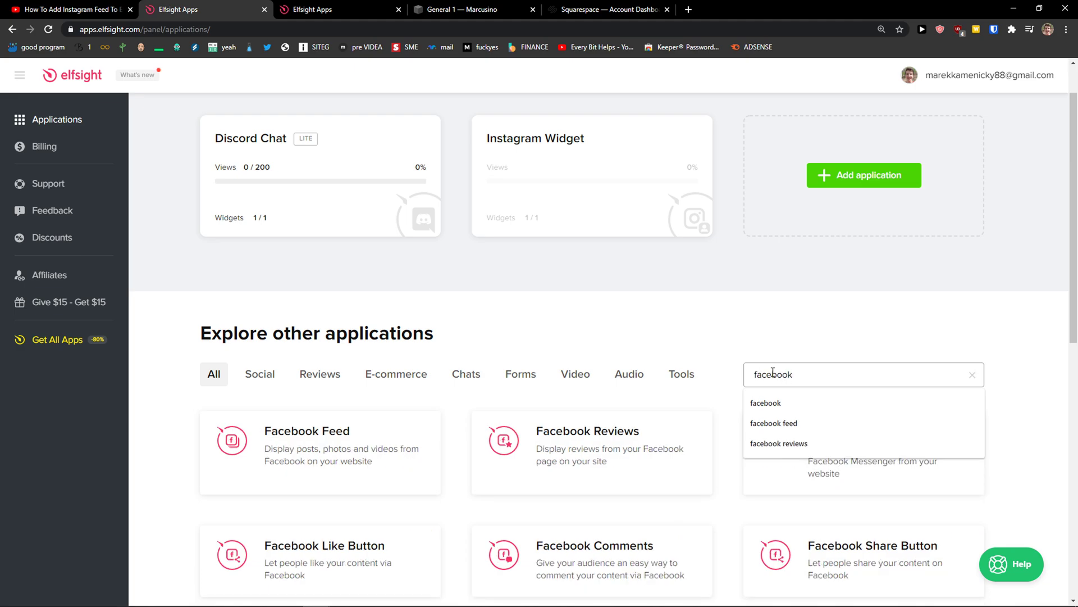
pyautogui.scroll(-1, 562, 348)
pyautogui.scroll(-1, 537, 390)
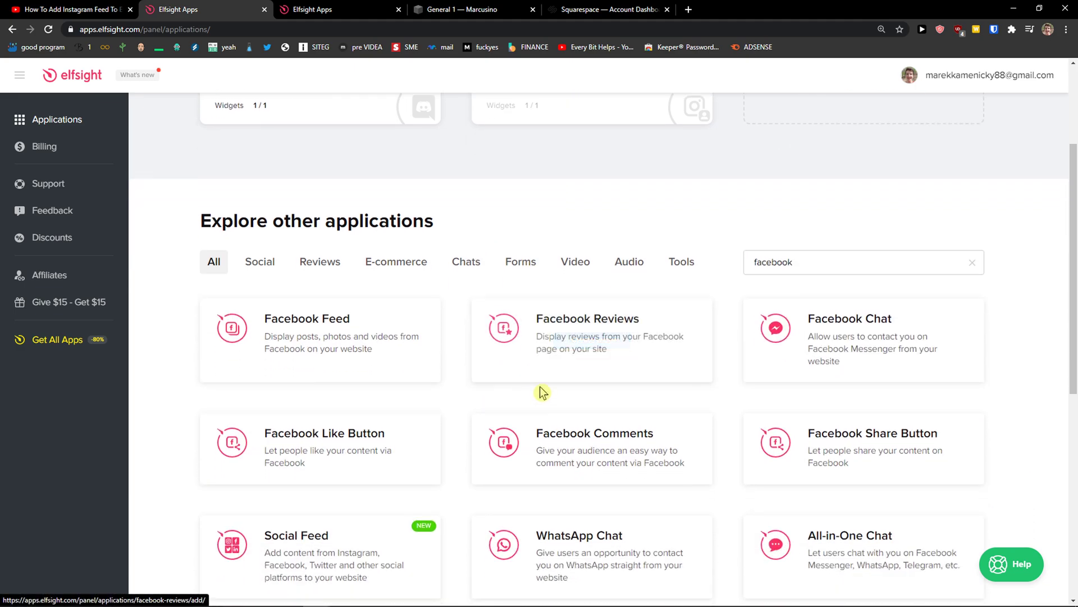
pyautogui.click(557, 344)
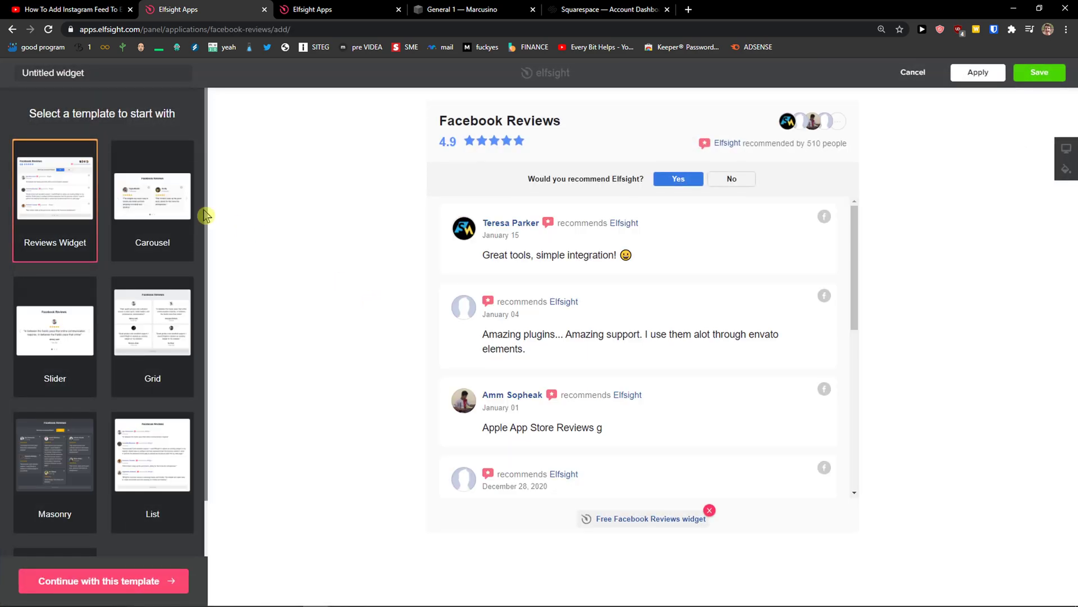
# Preview the Carousel, Grid and Slider templates, and continue with the Reviews Widget template
pyautogui.click(151, 246)
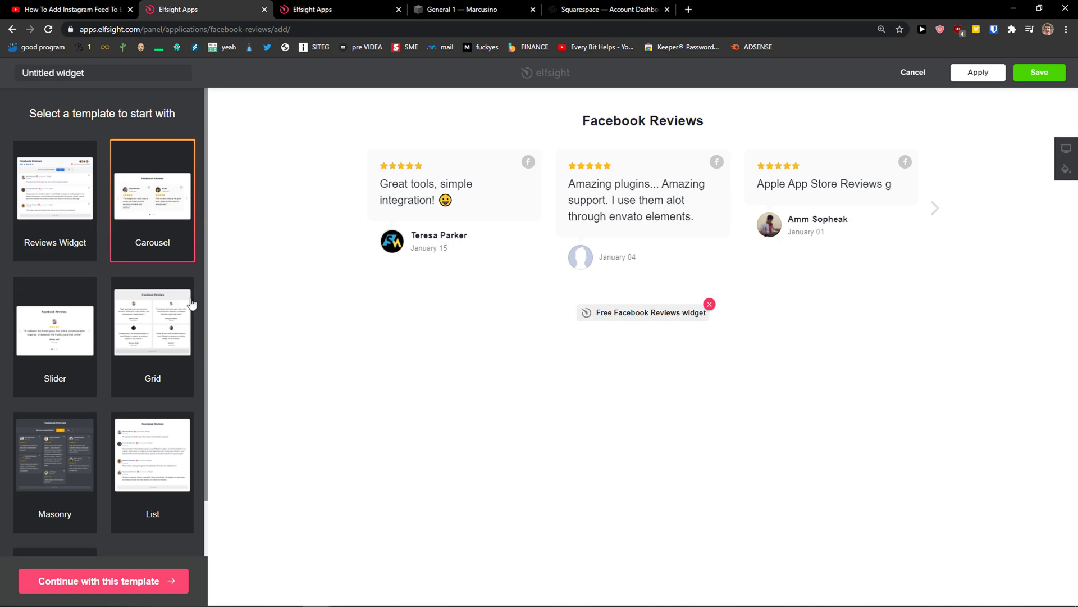
pyautogui.click(124, 382)
pyautogui.click(77, 380)
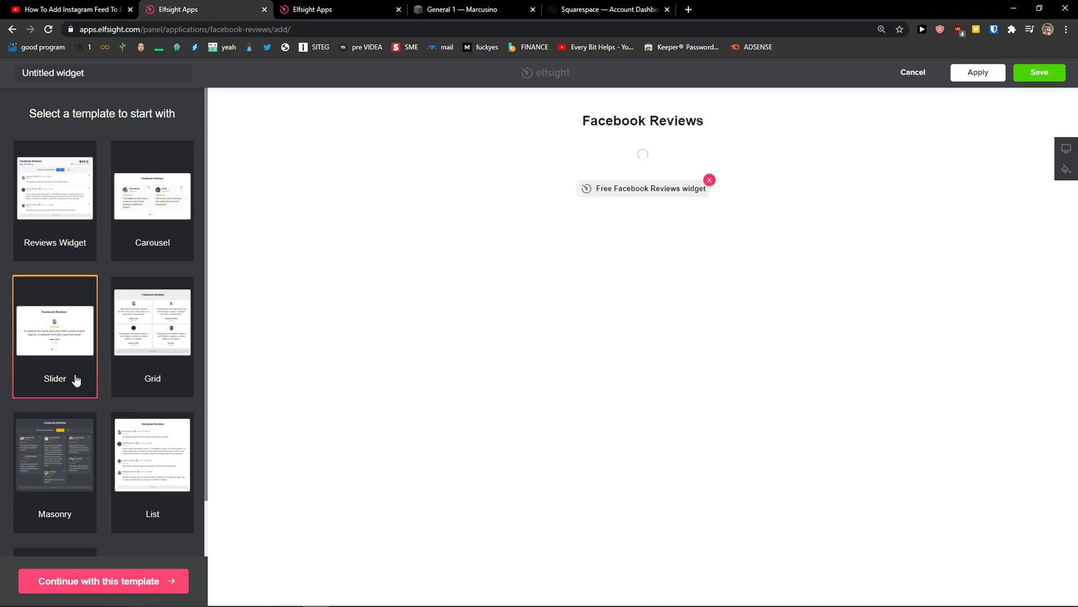
pyautogui.click(53, 259)
pyautogui.scroll(-3, 534, 316)
pyautogui.scroll(3, 534, 315)
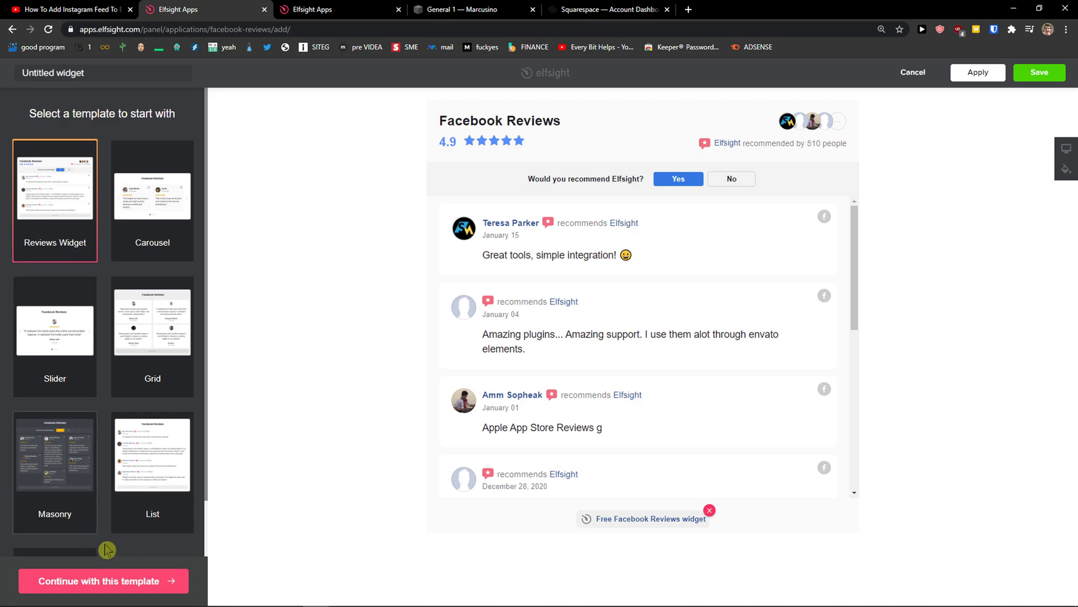
pyautogui.click(107, 580)
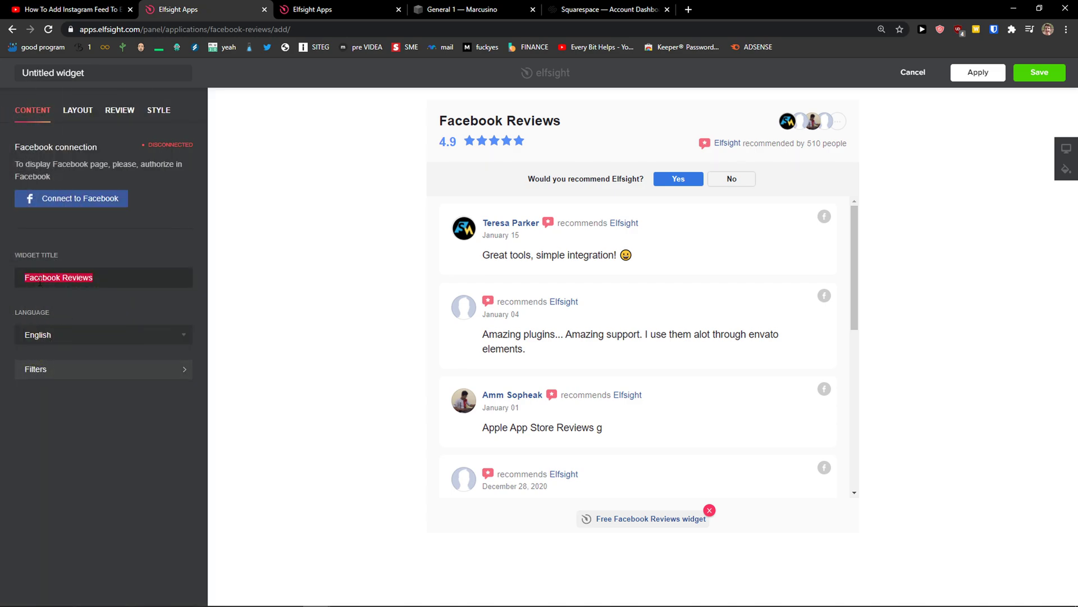
# Set the number of reviews displayed to 4 in the widget's filters
pyautogui.click(42, 373)
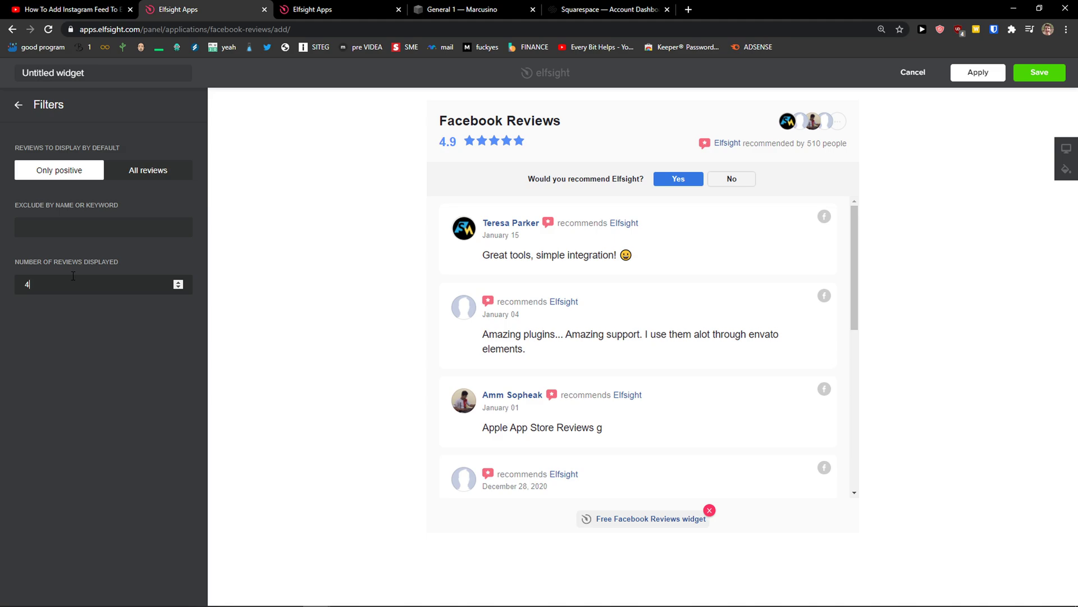
pyautogui.scroll(-2, 625, 362)
pyautogui.scroll(2, 618, 369)
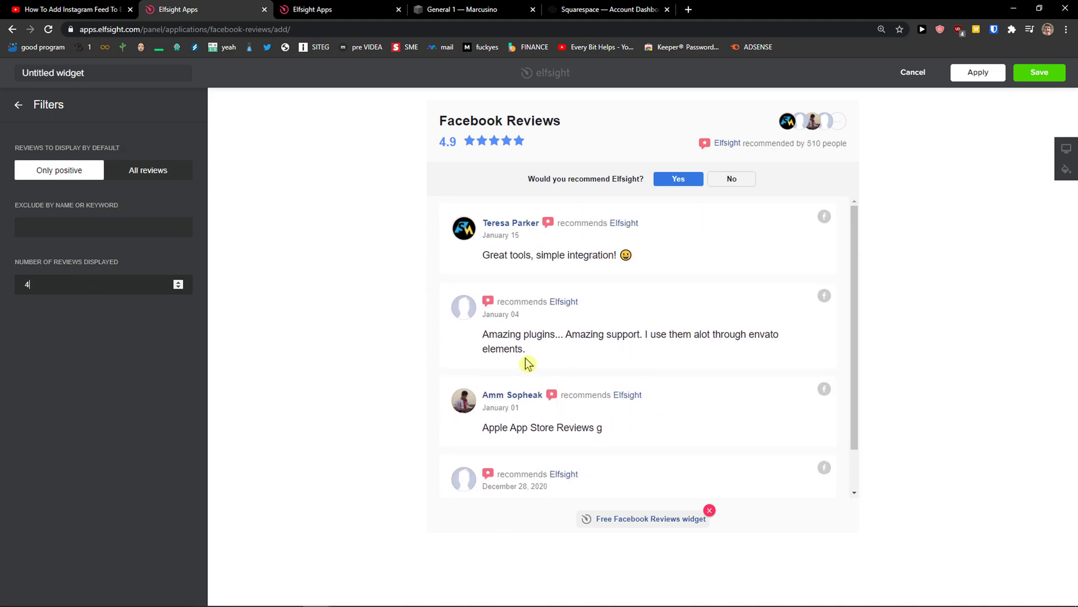
pyautogui.click(19, 105)
# Try the Masonry and Grid layouts for the reviews, and switch back to the List layout
pyautogui.click(70, 112)
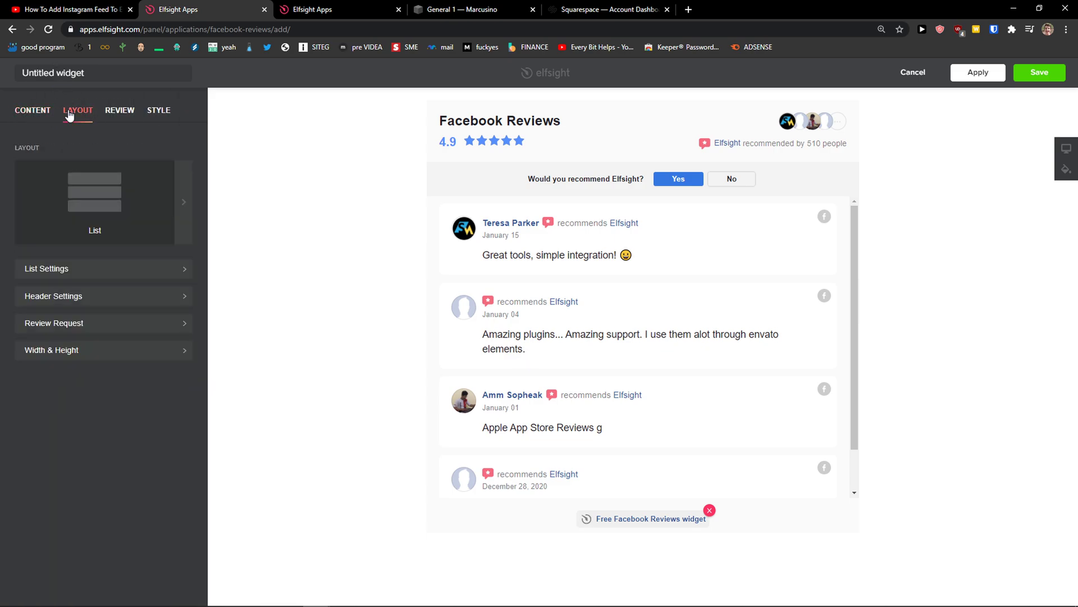
pyautogui.click(109, 172)
pyautogui.click(104, 277)
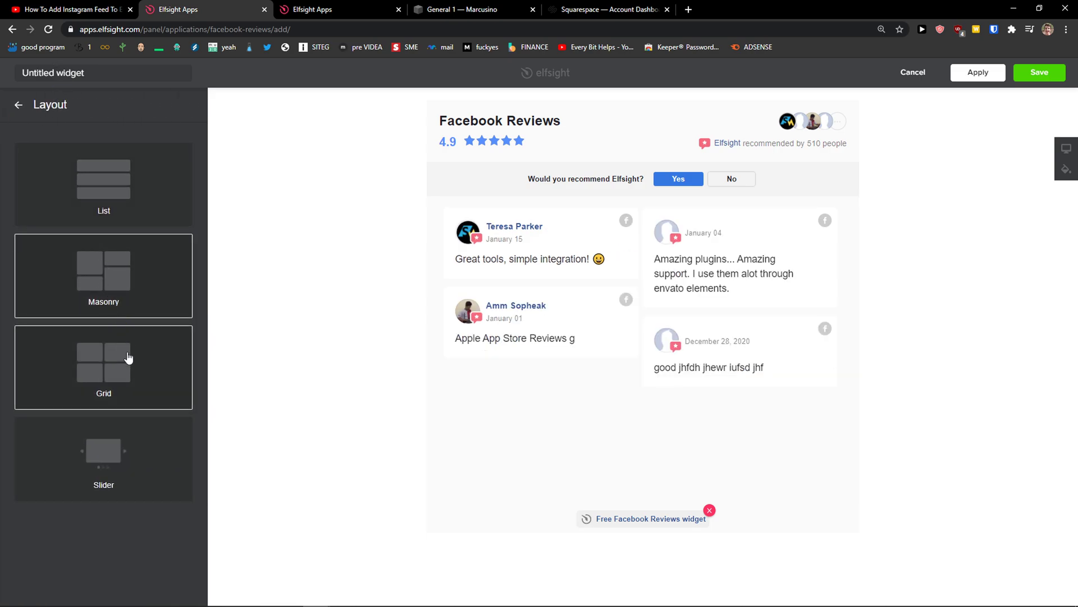
pyautogui.click(121, 366)
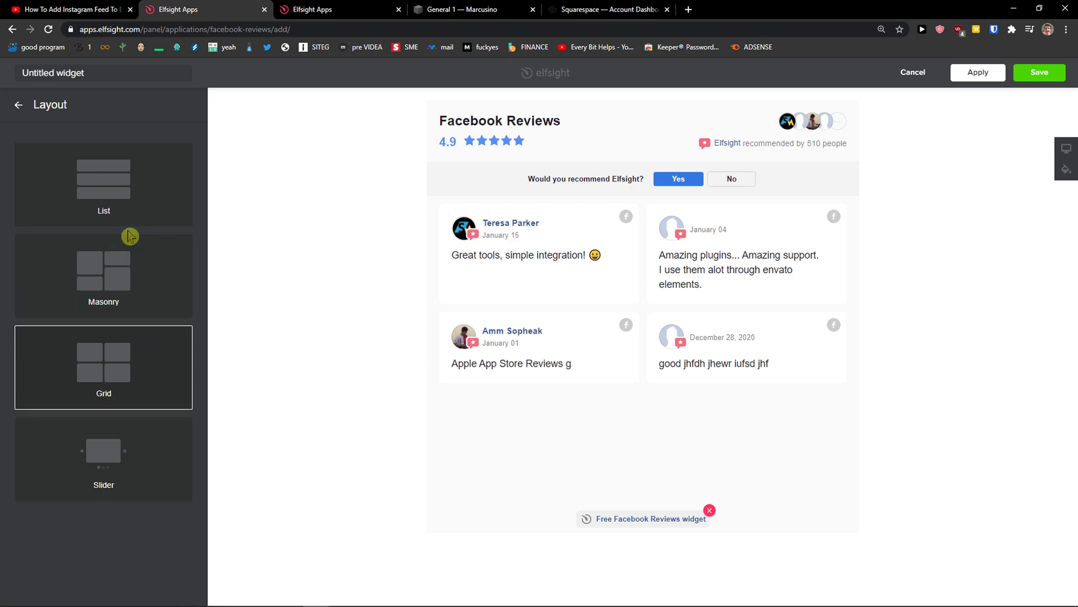
pyautogui.click(132, 218)
pyautogui.click(19, 106)
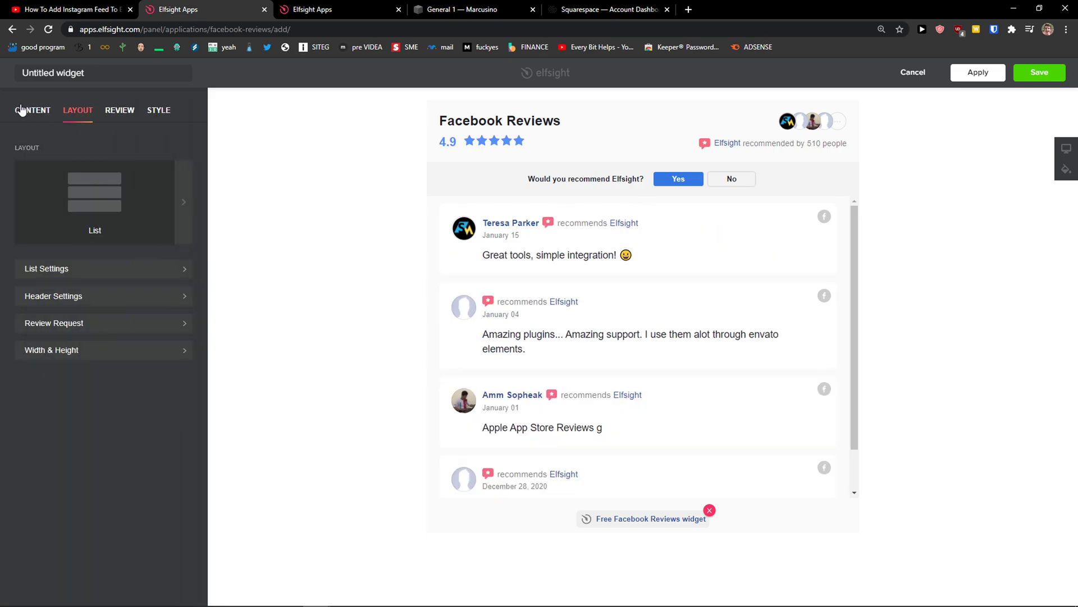
# Toggle the Recommendation, Author Name and Date review elements off and back on
pyautogui.click(117, 112)
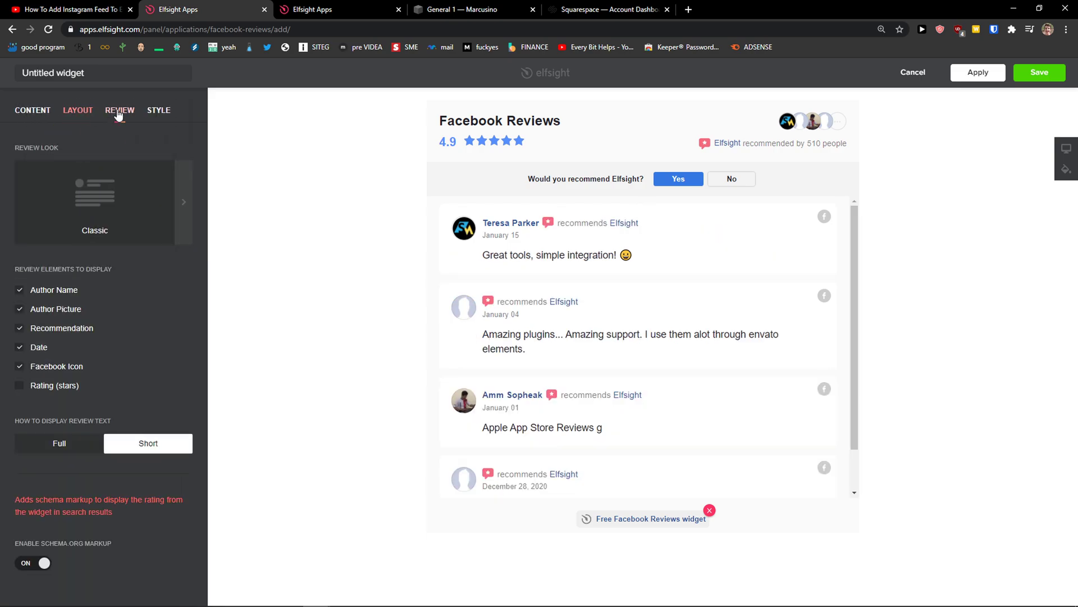
pyautogui.click(40, 362)
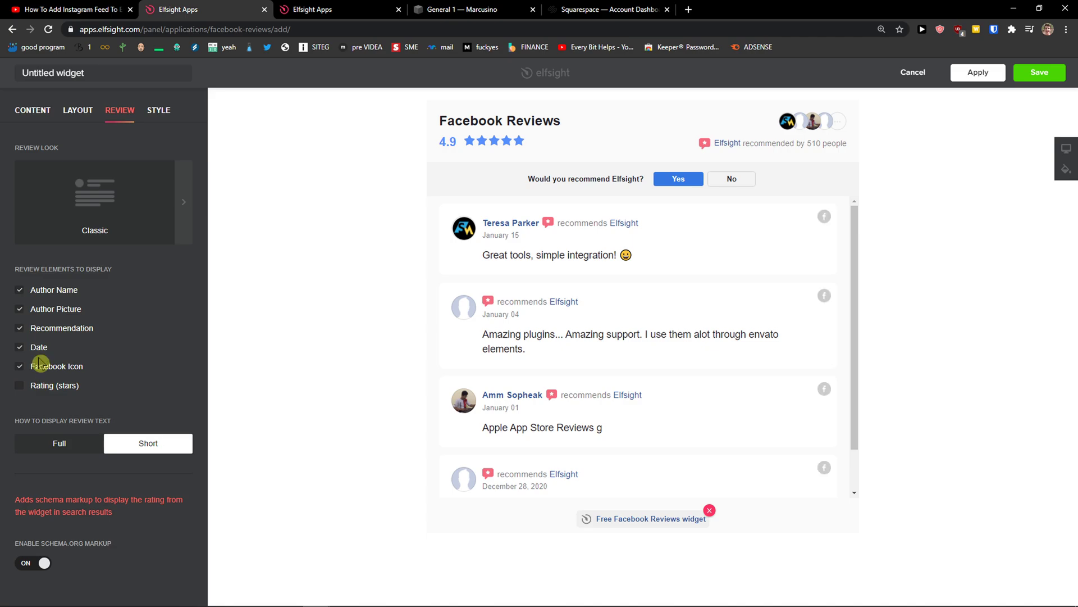
pyautogui.click(48, 329)
pyautogui.click(48, 332)
pyautogui.click(53, 291)
pyautogui.click(53, 292)
pyautogui.click(39, 347)
pyautogui.click(38, 347)
# Switch the review text display to Full and back to Short
pyautogui.scroll(-1, 461, 365)
pyautogui.click(62, 443)
pyautogui.click(145, 445)
pyautogui.scroll(1, 483, 393)
# Save the Facebook Reviews widget and copy its installation code
pyautogui.click(1040, 71)
pyautogui.click(307, 12)
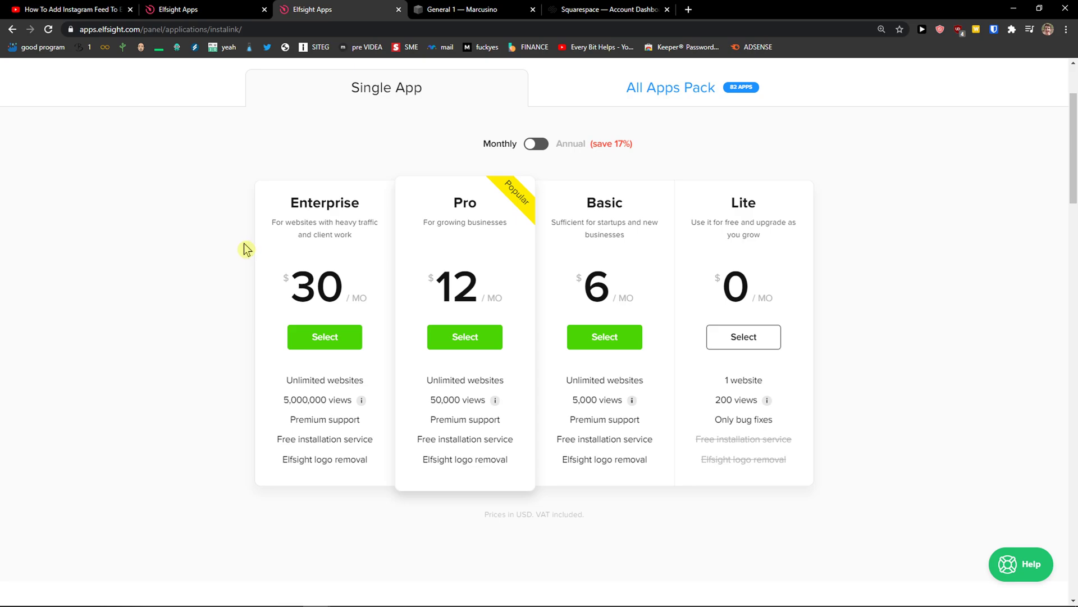
pyautogui.click(202, 9)
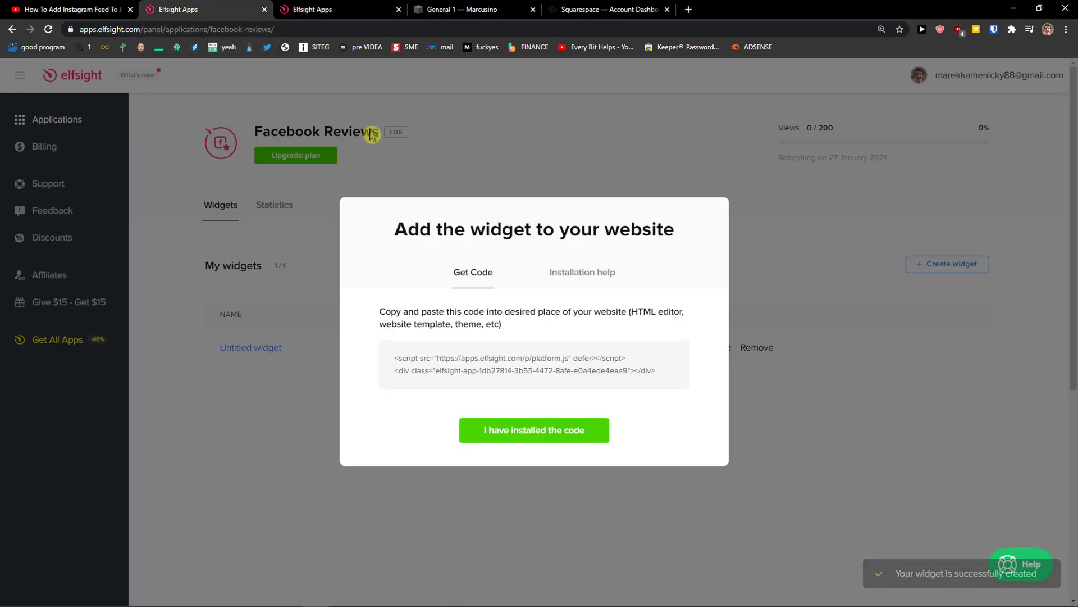
pyautogui.click(466, 340)
# Switch to the Squarespace page editor and insert a Code block directly below the "Since 1950" intro text on the About page
pyautogui.click(460, 9)
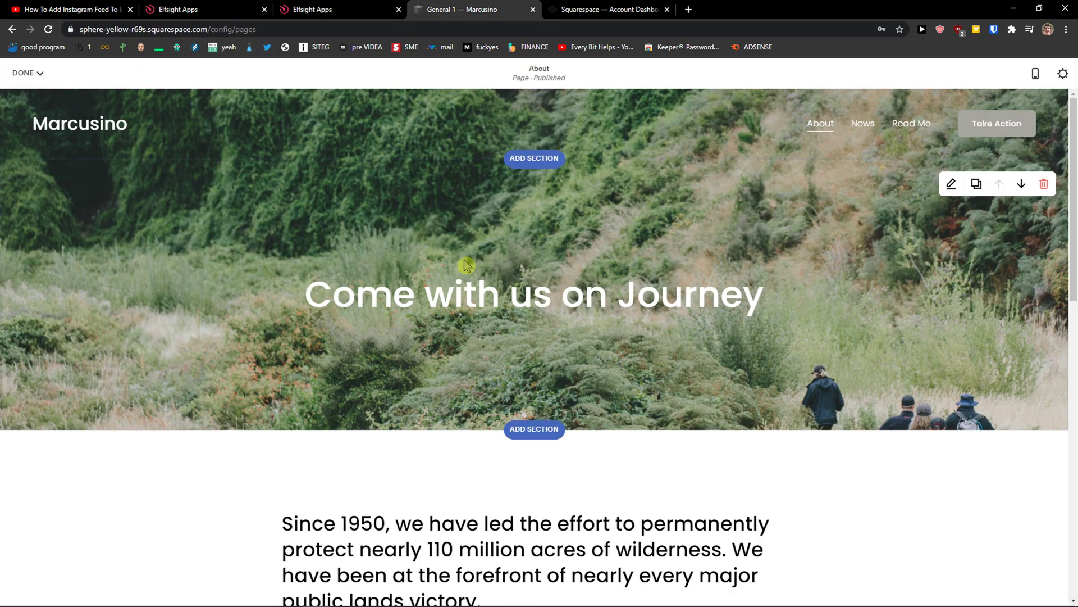
pyautogui.scroll(-4, 539, 406)
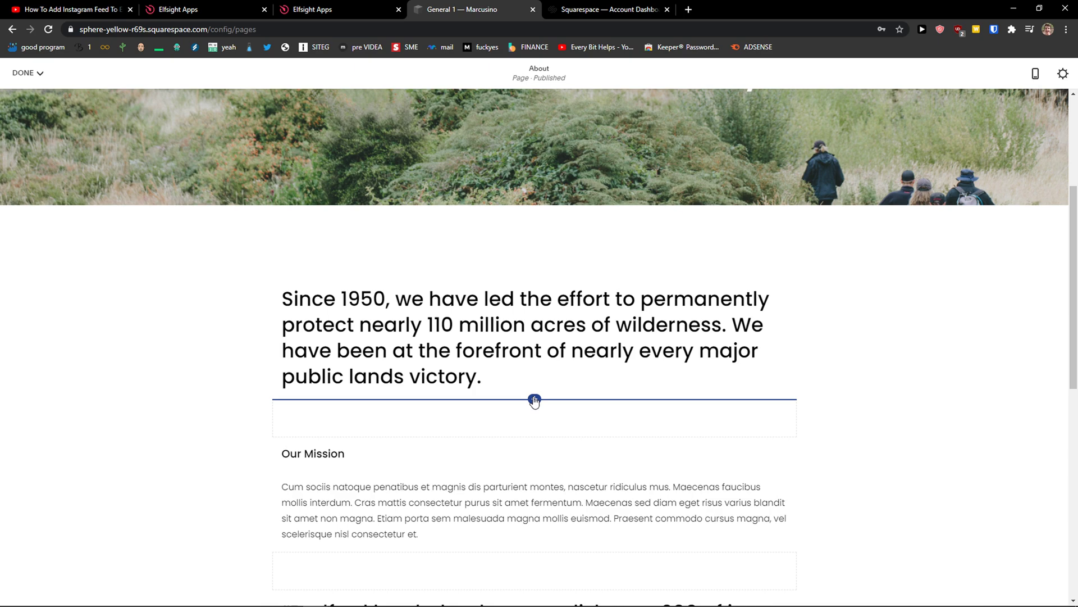
pyautogui.click(535, 400)
pyautogui.click(836, 259)
pyautogui.write('code')
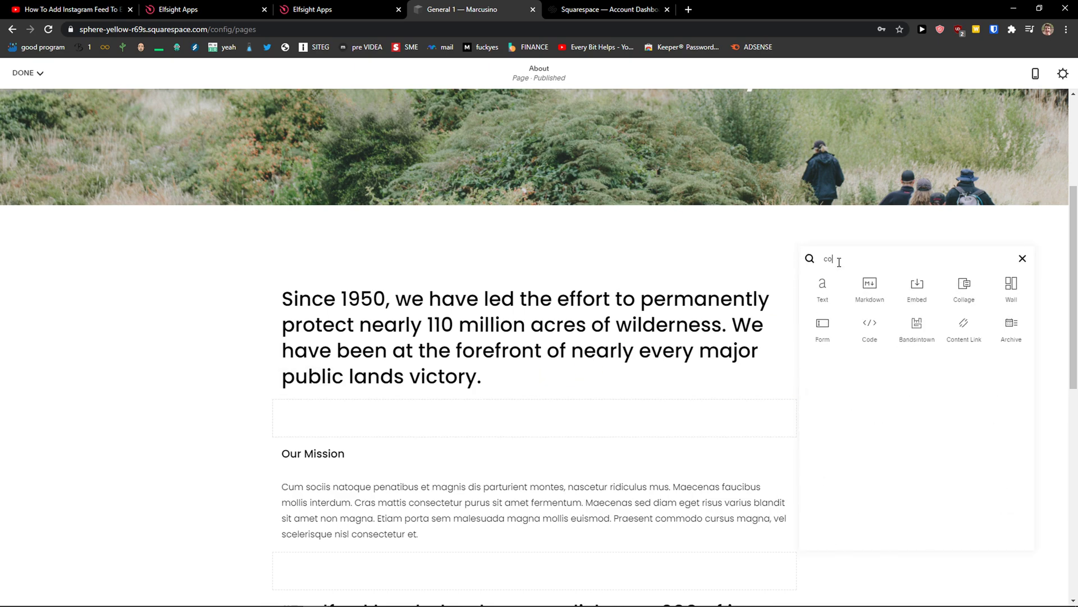
pyautogui.click(923, 295)
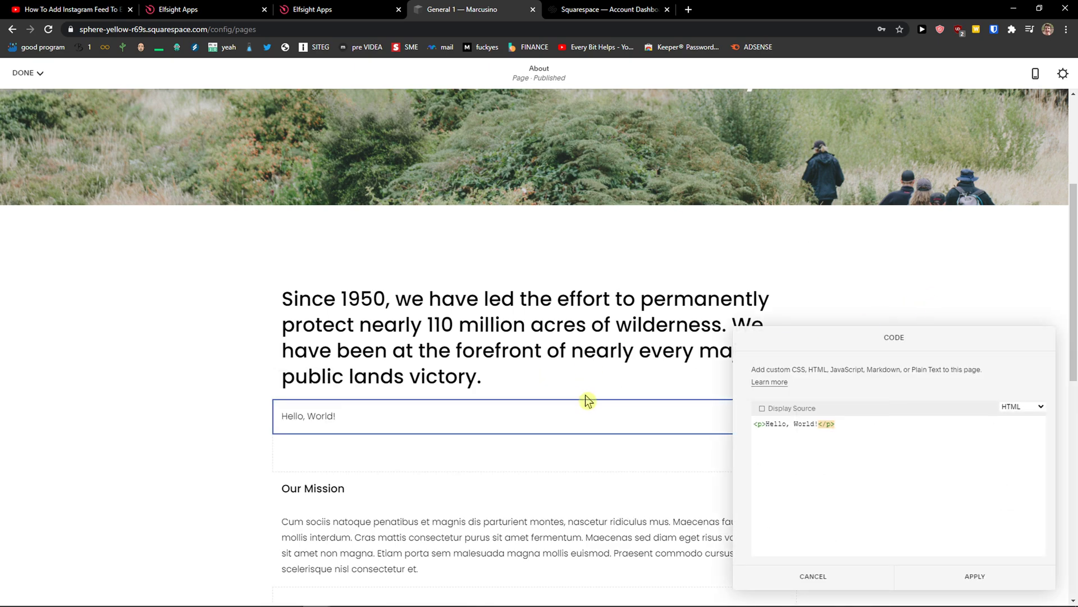
# Replace the Code block's sample HTML with the copied Elfsight widget code, apply it and check the embedded reviews on the page
pyautogui.hotkey('ctrl', 'a')
pyautogui.write('<script src="https://apps.elfsight.com/p/platform.js" defer></script> <div class="elfsight-app-1db27814-3b55-4472-8afe-e0a4ede4eaa9"></div>')
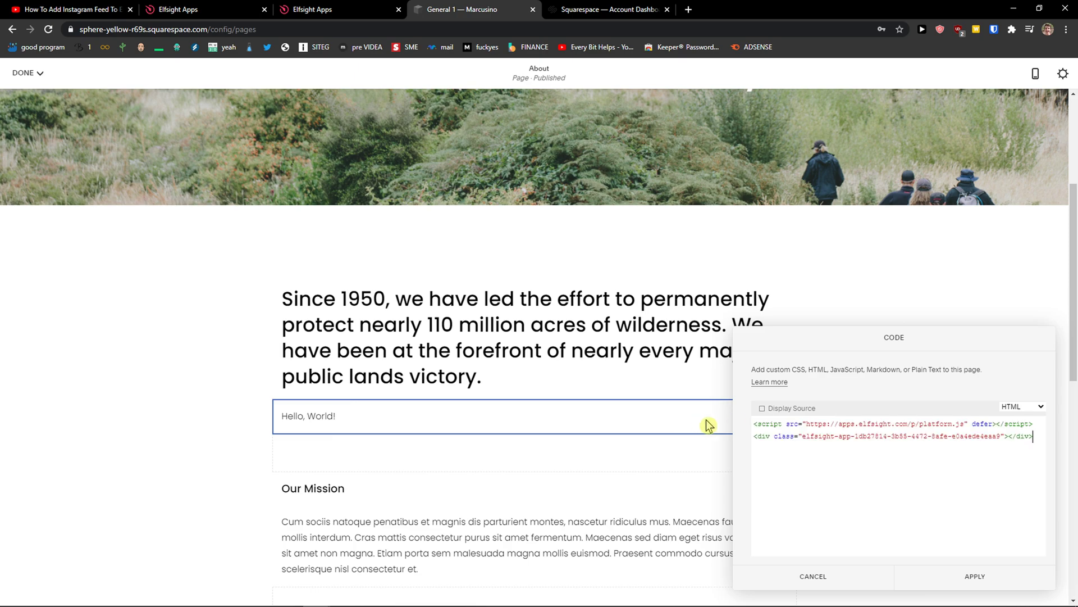
pyautogui.click(980, 579)
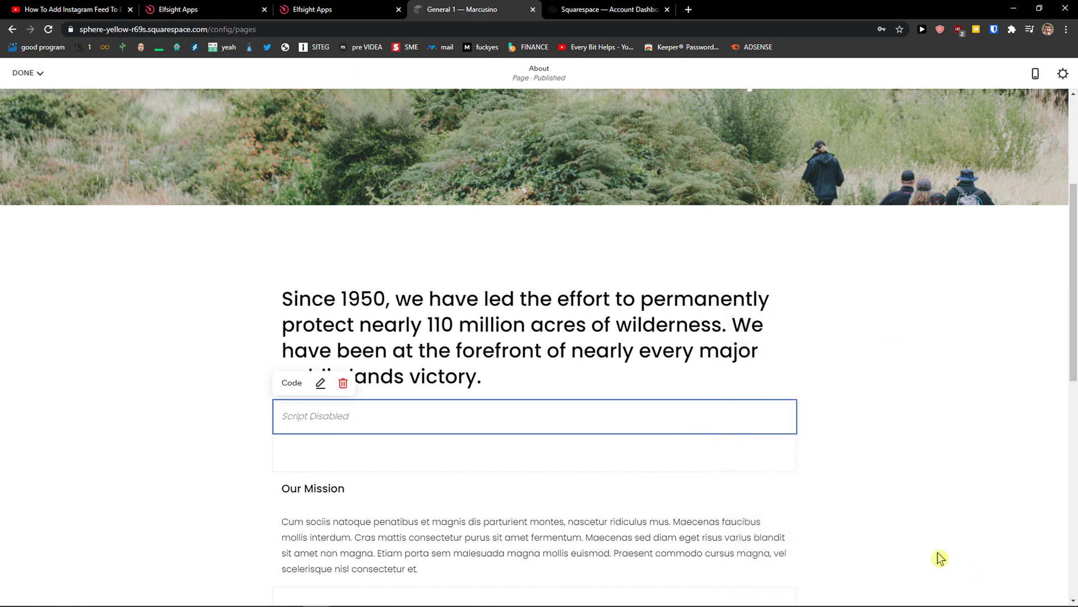
pyautogui.scroll(-2, 440, 402)
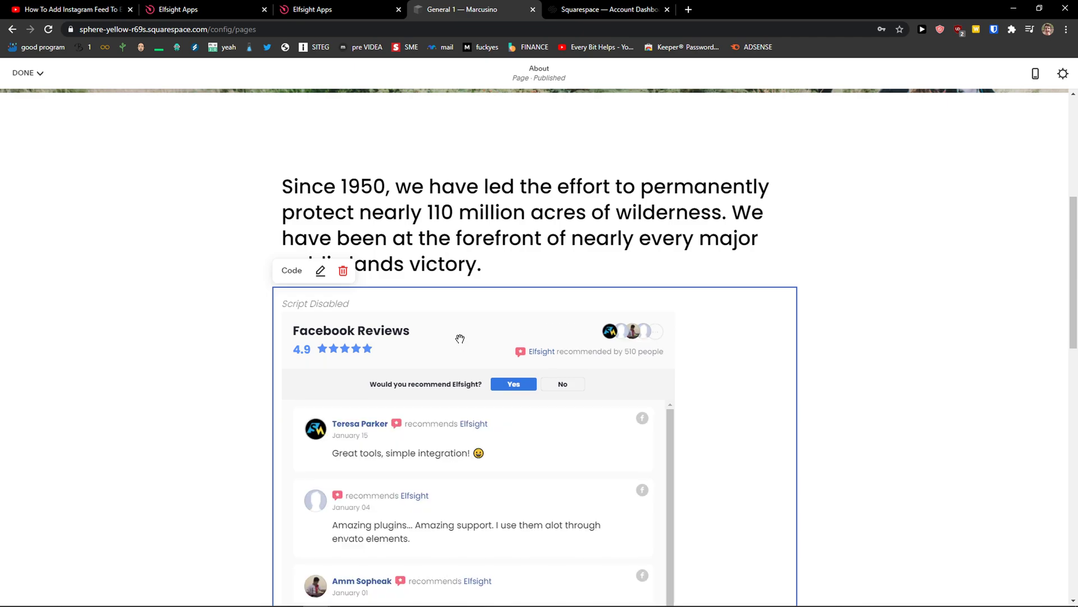
pyautogui.scroll(-2, 424, 344)
pyautogui.moveTo(349, 234); pyautogui.dragTo(385, 231)
pyautogui.scroll(-4, 447, 355)
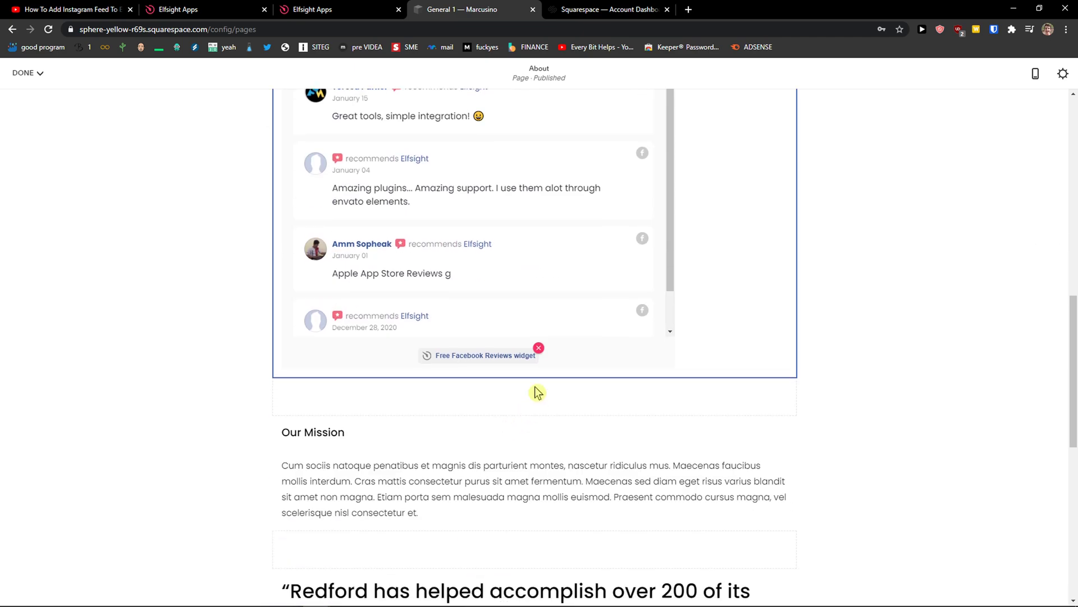
pyautogui.scroll(2, 515, 355)
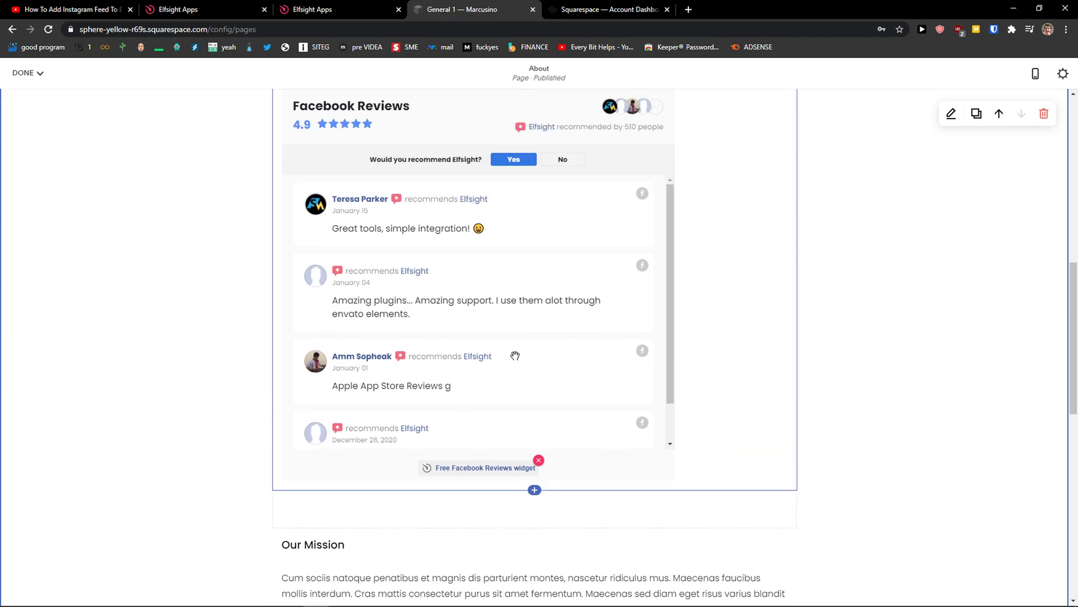
pyautogui.click(534, 489)
pyautogui.write('col')
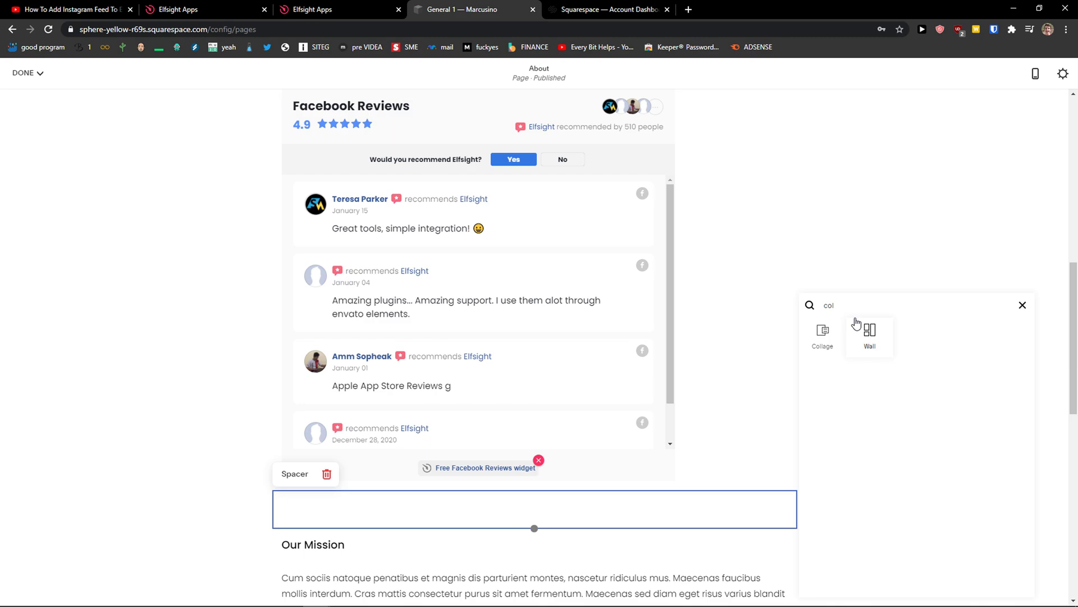
pyautogui.press('BackSpace')
pyautogui.press('BackSpace')
pyautogui.press('BackSpace')
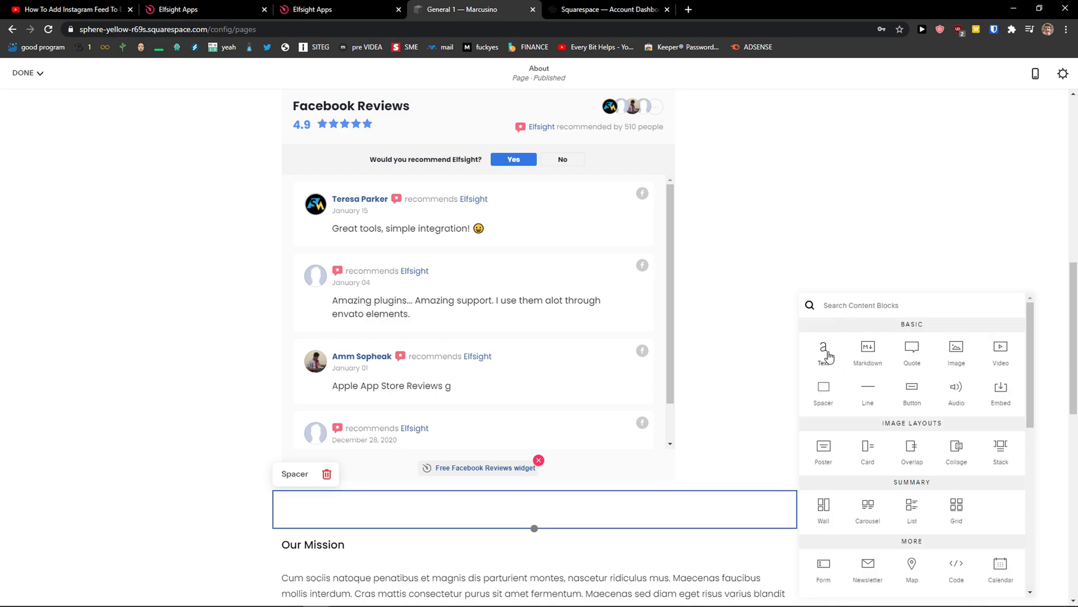
pyautogui.scroll(-1, 824, 382)
pyautogui.scroll(-1, 817, 388)
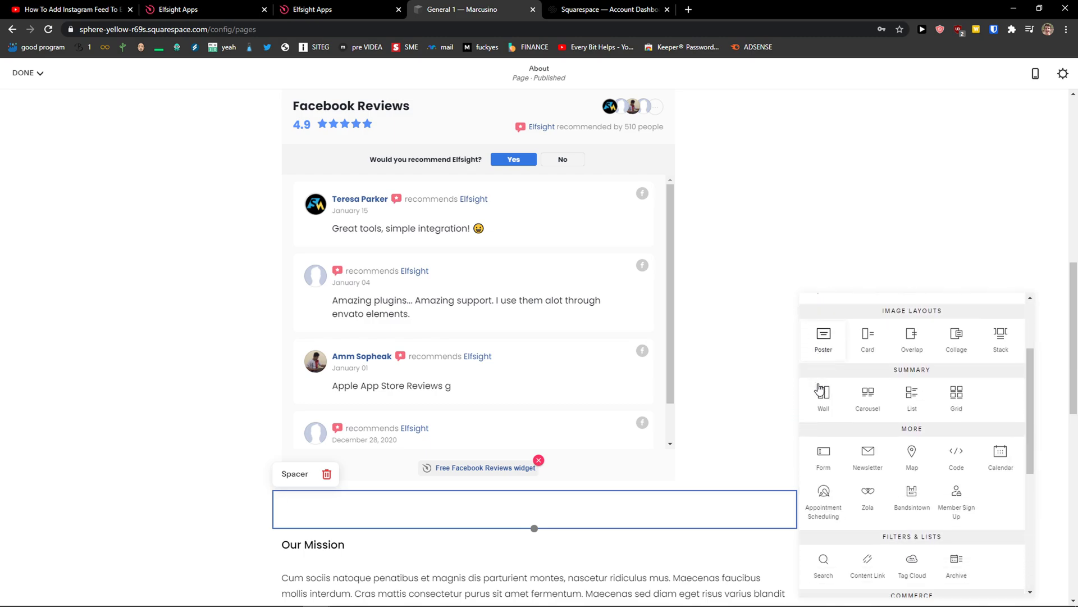
pyautogui.scroll(-4, 814, 391)
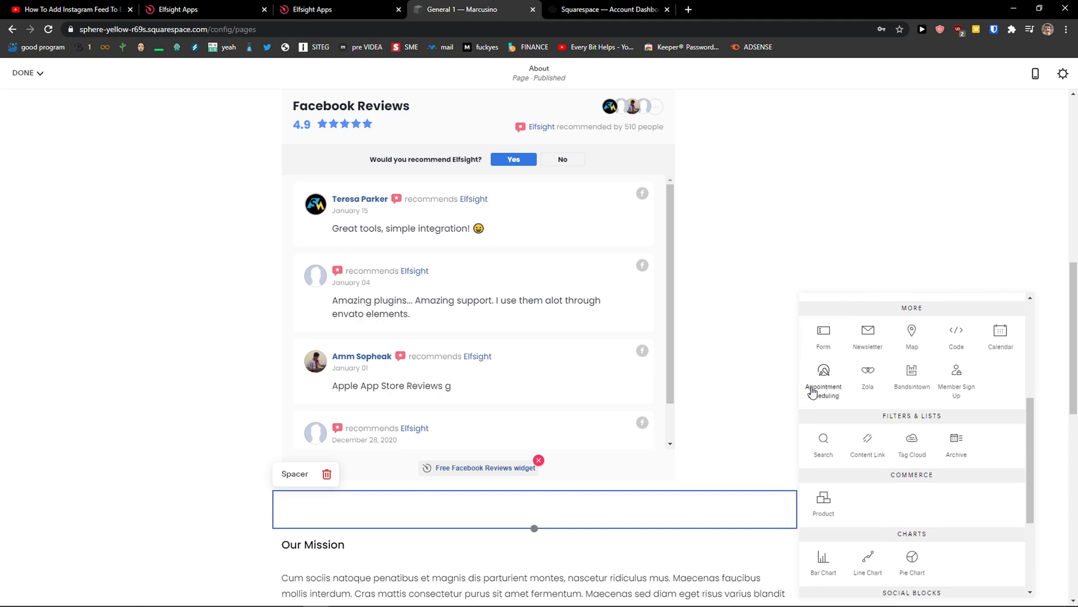
pyautogui.scroll(6, 842, 416)
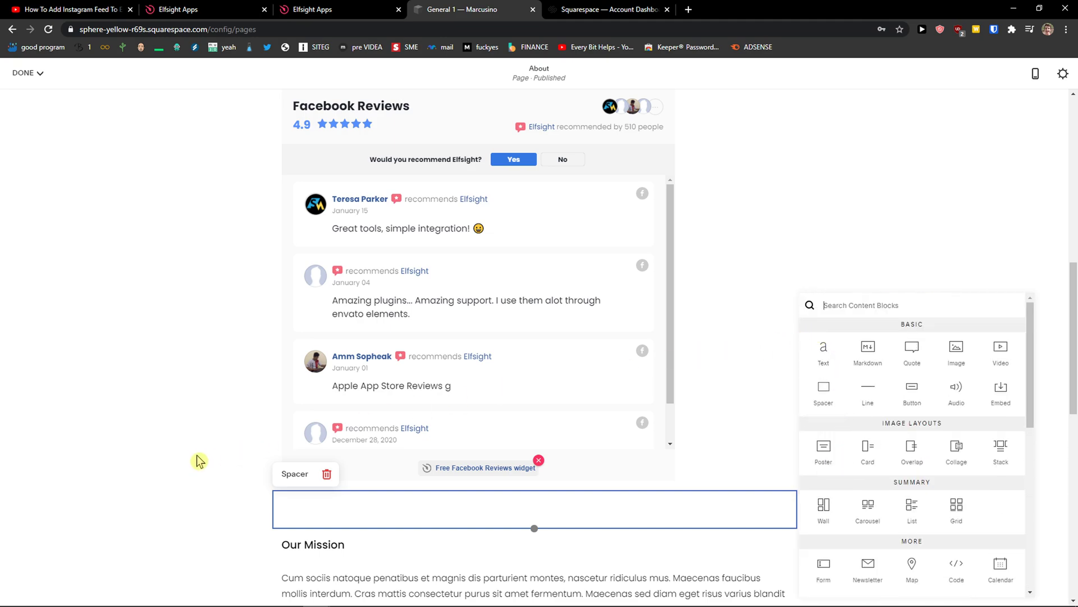
pyautogui.click(240, 458)
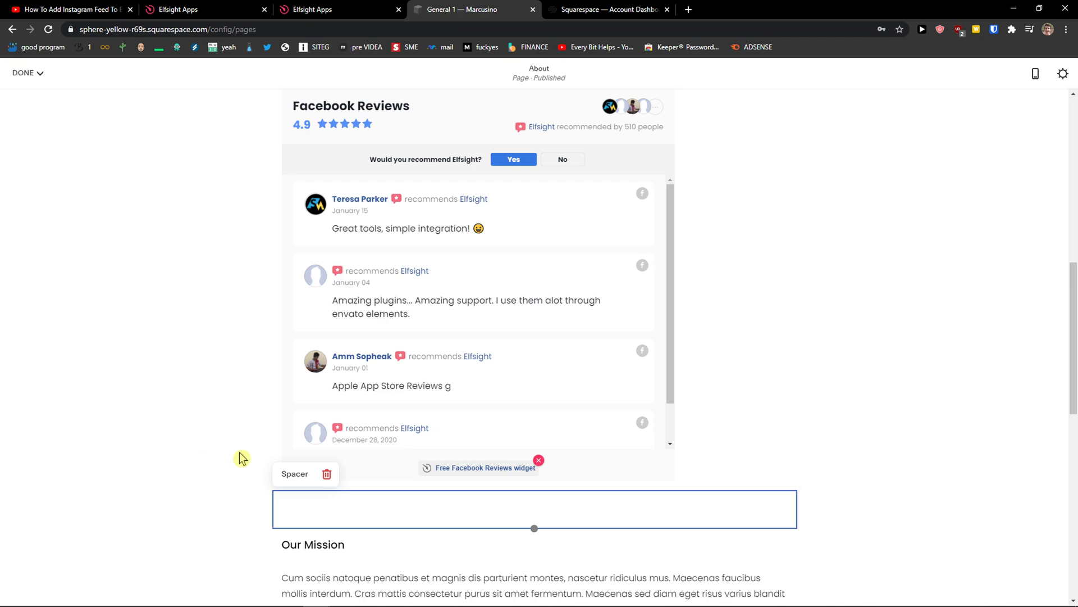
# Place a Spacer block on the left side of the "Since 1950" intro text and reviews widget, and narrow it to a slim column
pyautogui.click(535, 490)
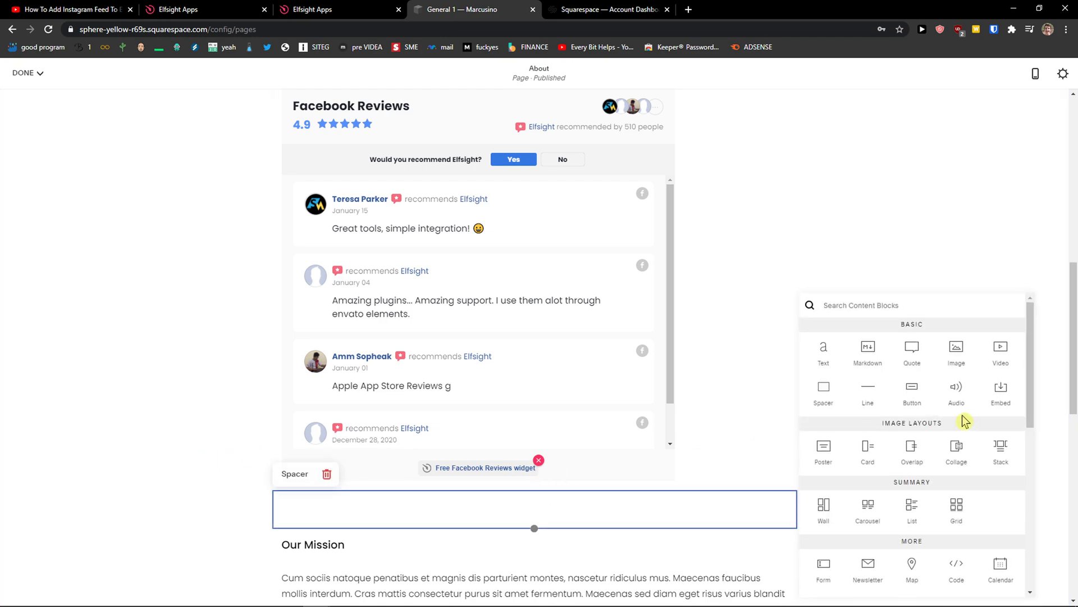
pyautogui.moveTo(821, 397); pyautogui.dragTo(289, 342)
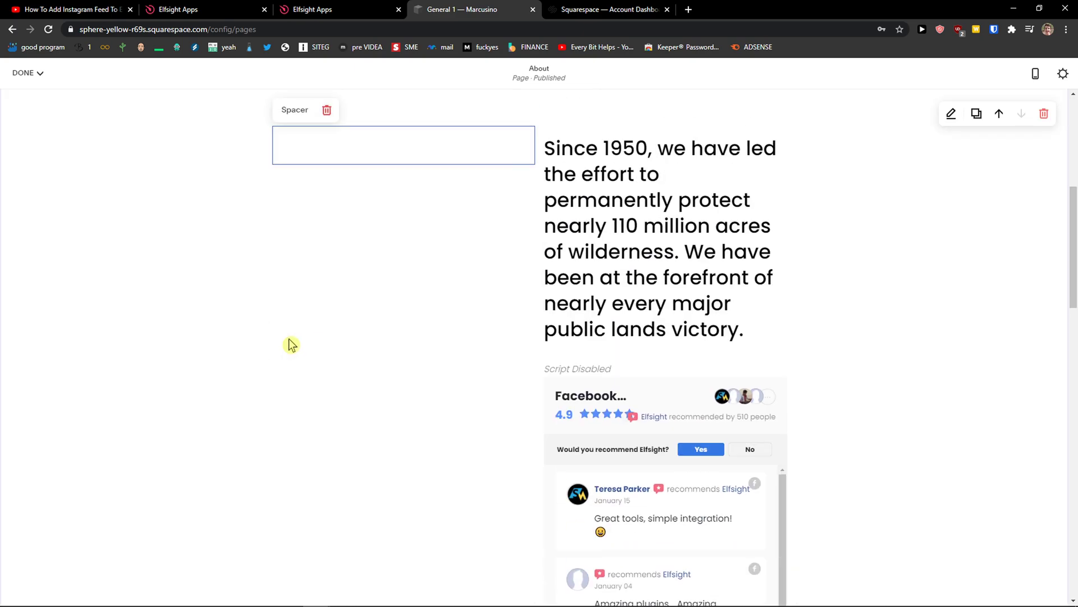
pyautogui.moveTo(535, 149); pyautogui.dragTo(351, 167)
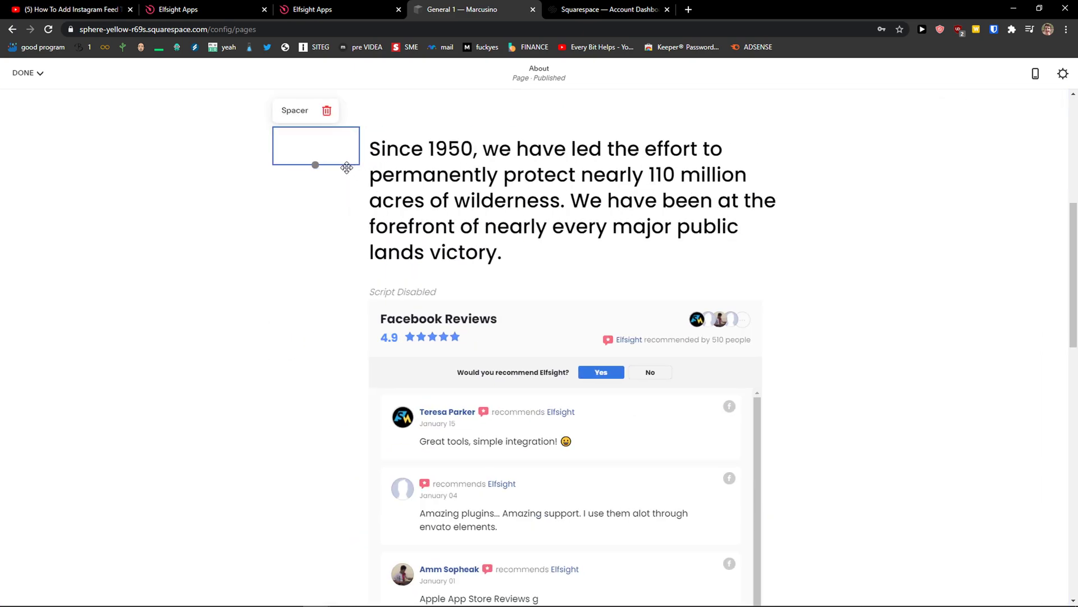
pyautogui.scroll(-5, 360, 419)
pyautogui.scroll(5, 421, 404)
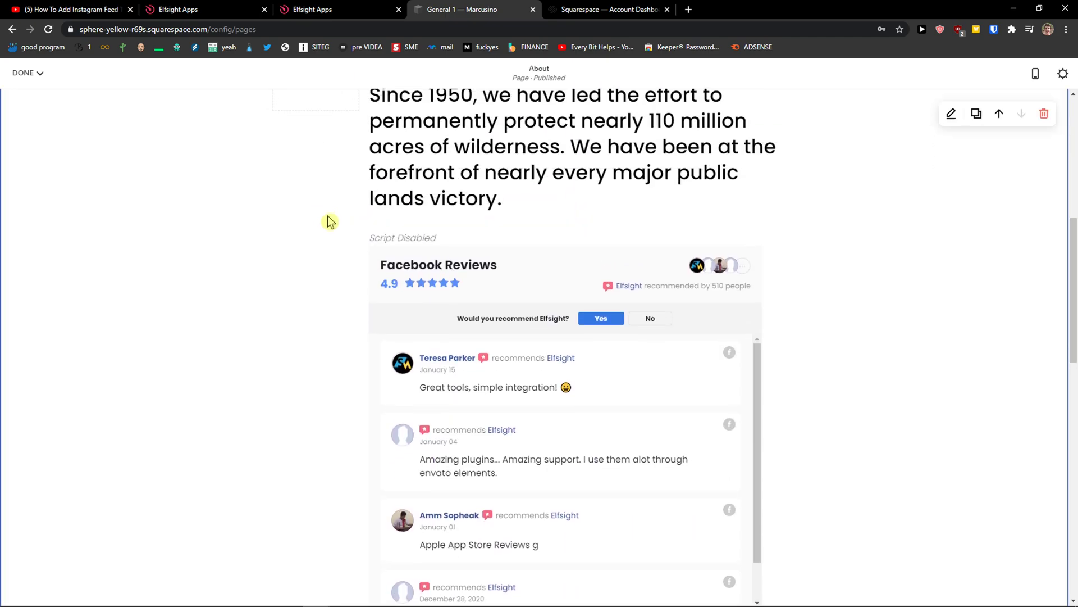
pyautogui.moveTo(314, 196); pyautogui.dragTo(364, 314)
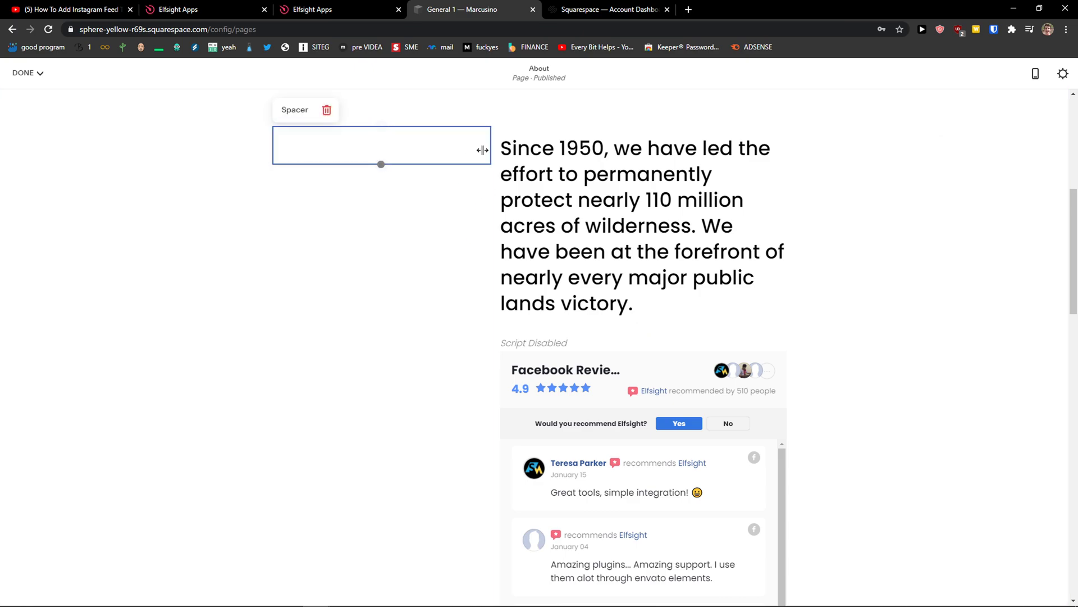
pyautogui.moveTo(443, 152); pyautogui.dragTo(329, 155)
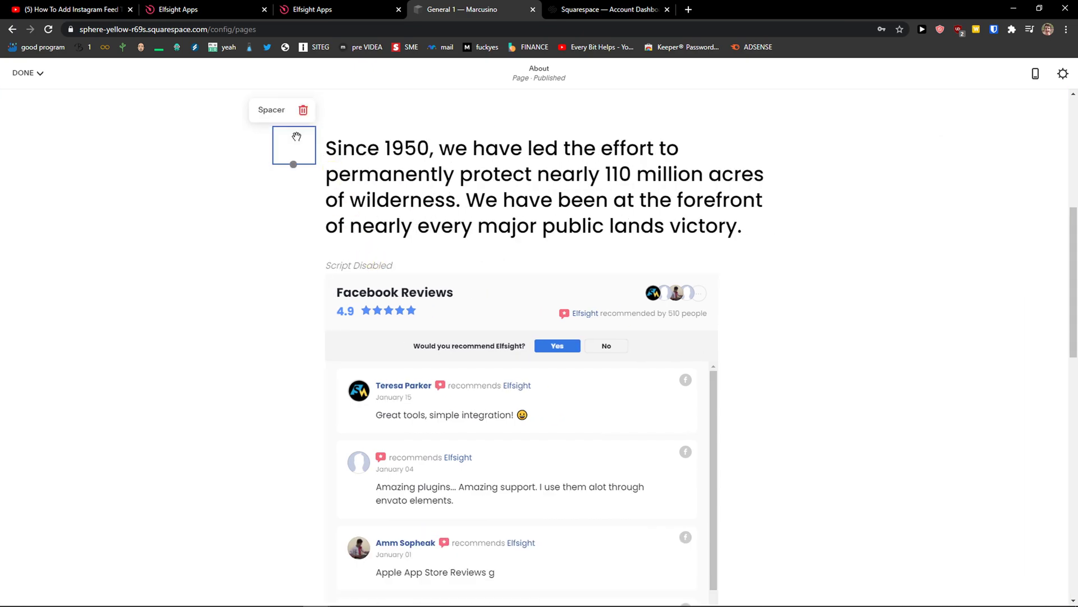
pyautogui.moveTo(431, 404); pyautogui.dragTo(427, 247)
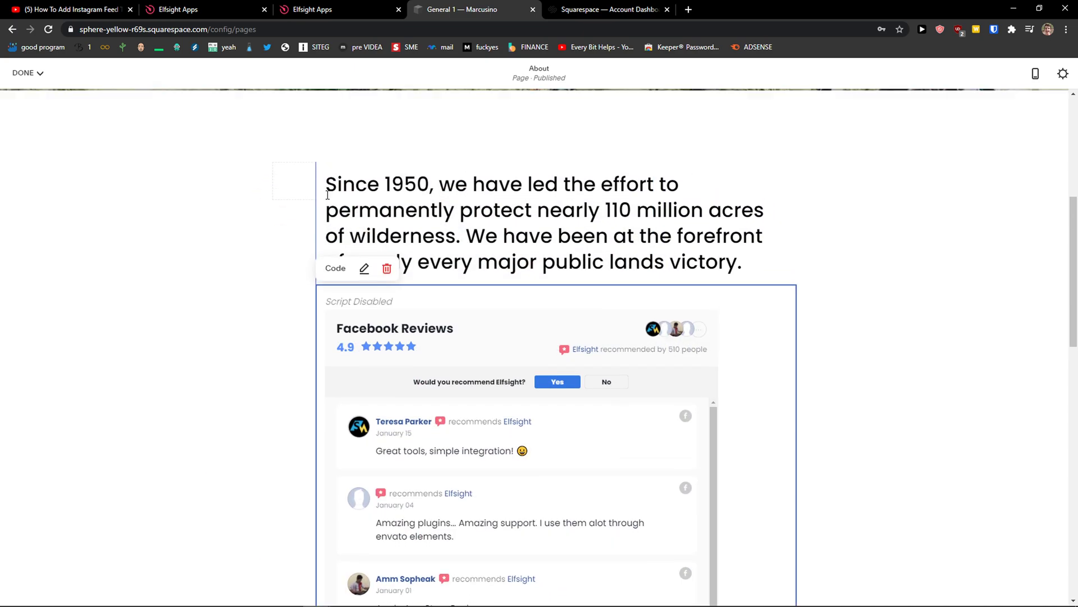
# Open the section templates above the "Since 1950" intro section and look through the List, Gallery, Images and Quote categories
pyautogui.scroll(3, 510, 220)
pyautogui.click(545, 227)
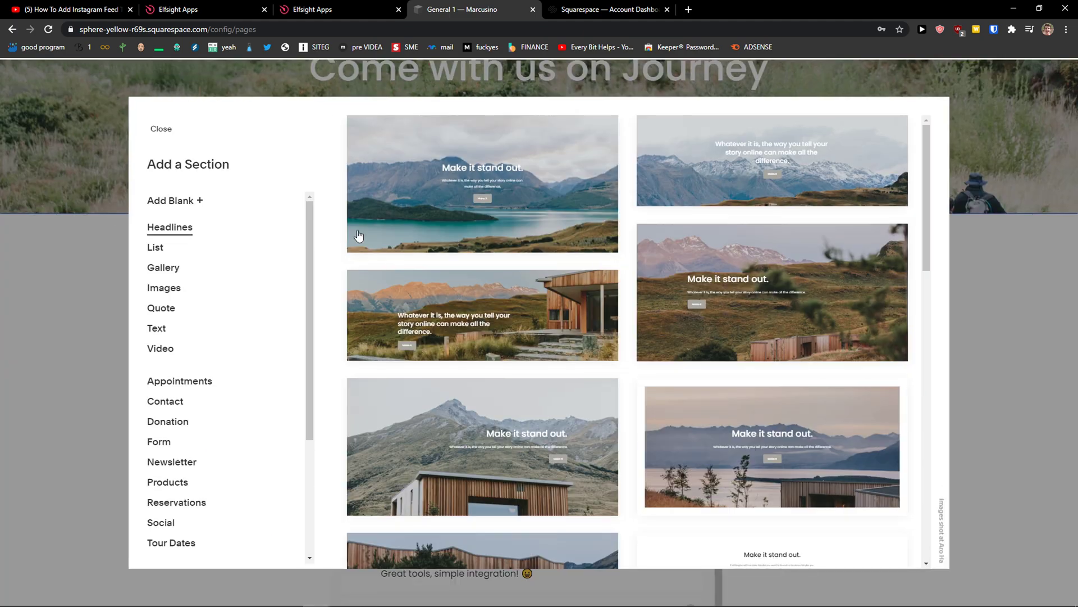
pyautogui.scroll(-3, 187, 281)
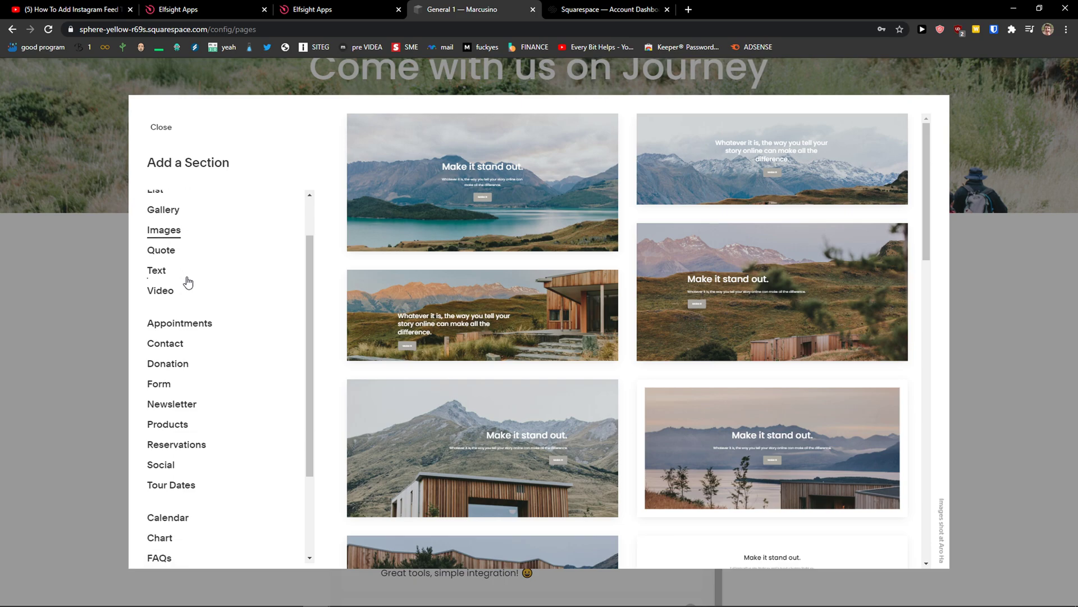
pyautogui.scroll(3, 188, 281)
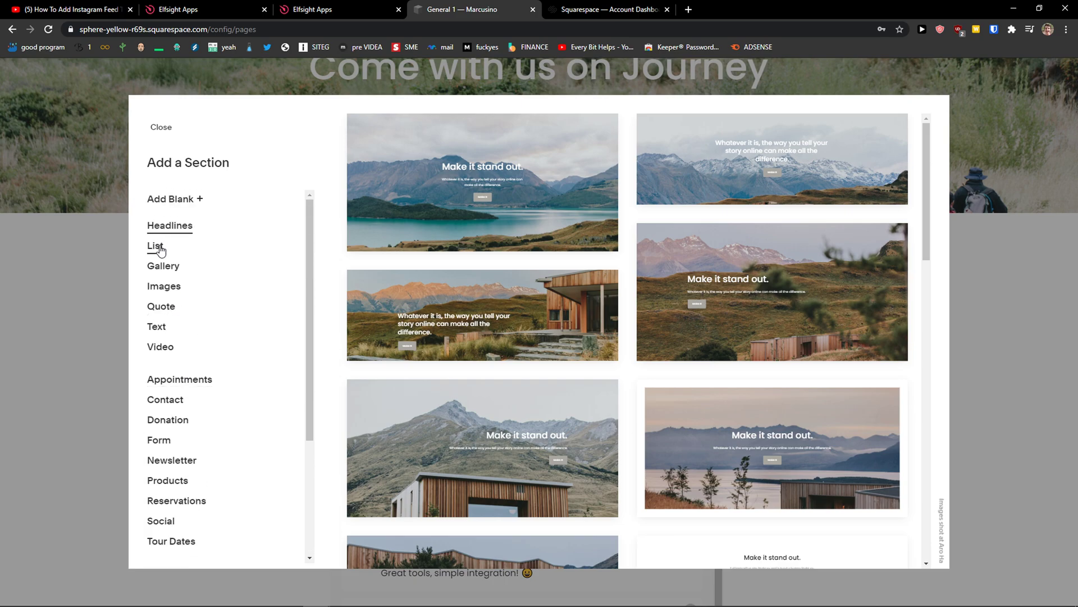
pyautogui.click(159, 248)
pyautogui.click(161, 272)
pyautogui.click(158, 286)
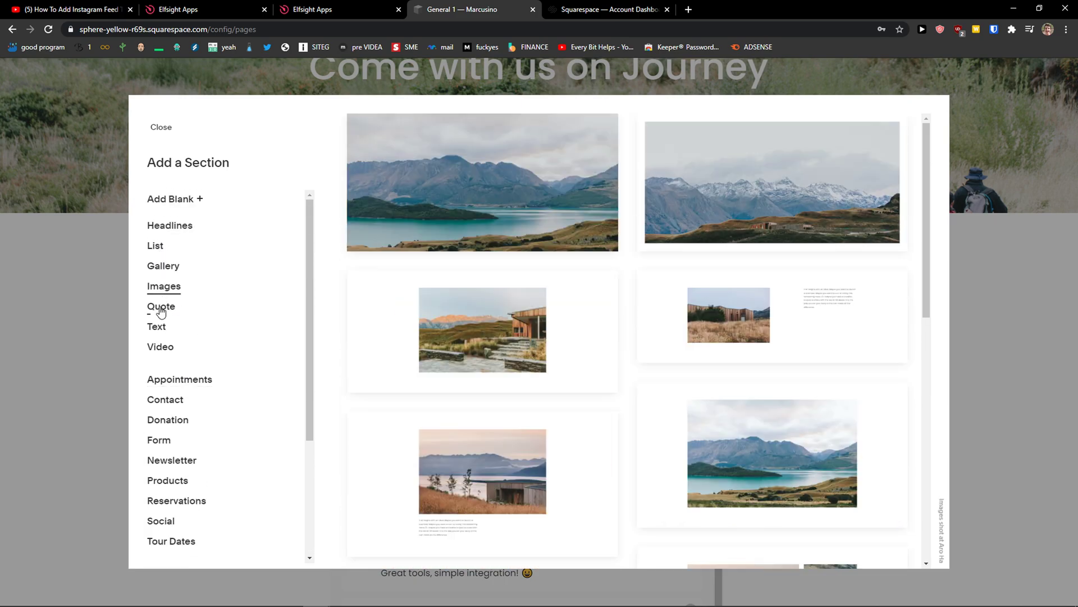
pyautogui.click(159, 308)
pyautogui.scroll(-3, 194, 304)
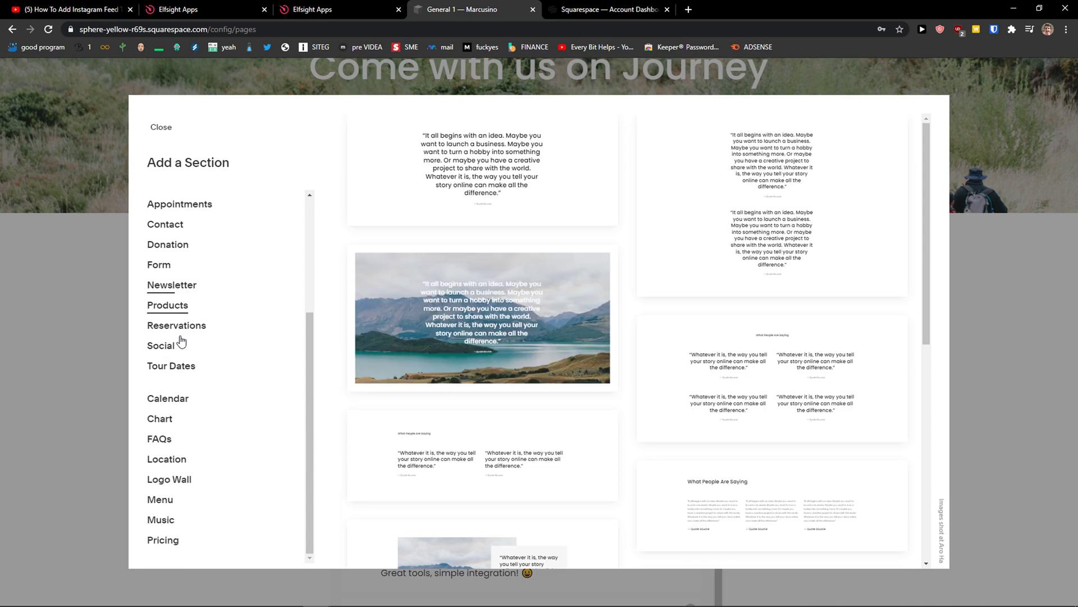
pyautogui.scroll(3, 159, 393)
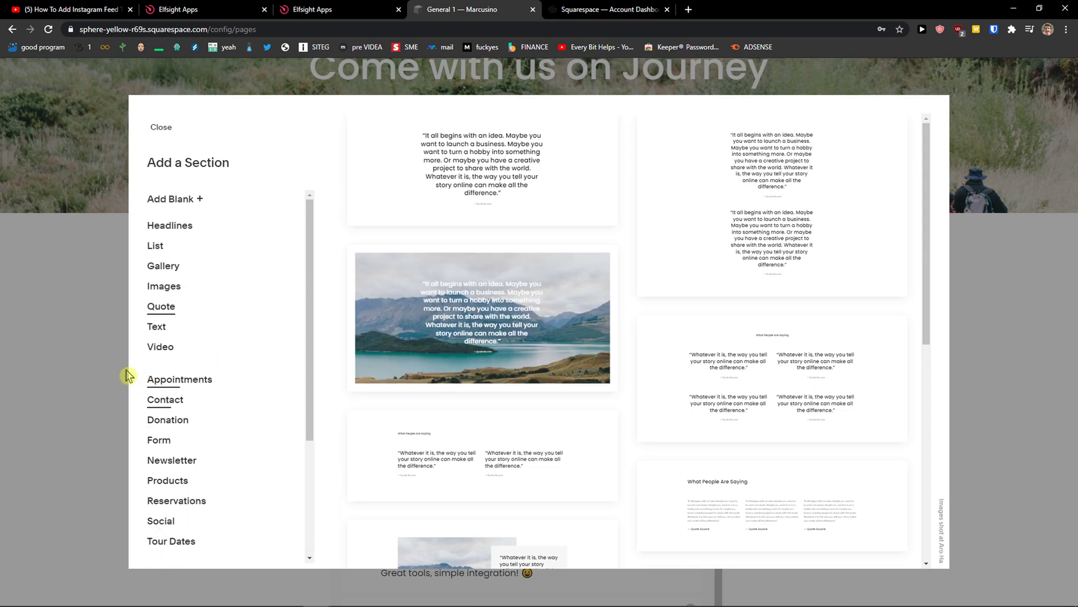
# Look through the section template categories from Headlines to Video again and close the picker without adding a section
pyautogui.click(176, 225)
pyautogui.scroll(-3, 488, 368)
pyautogui.click(157, 230)
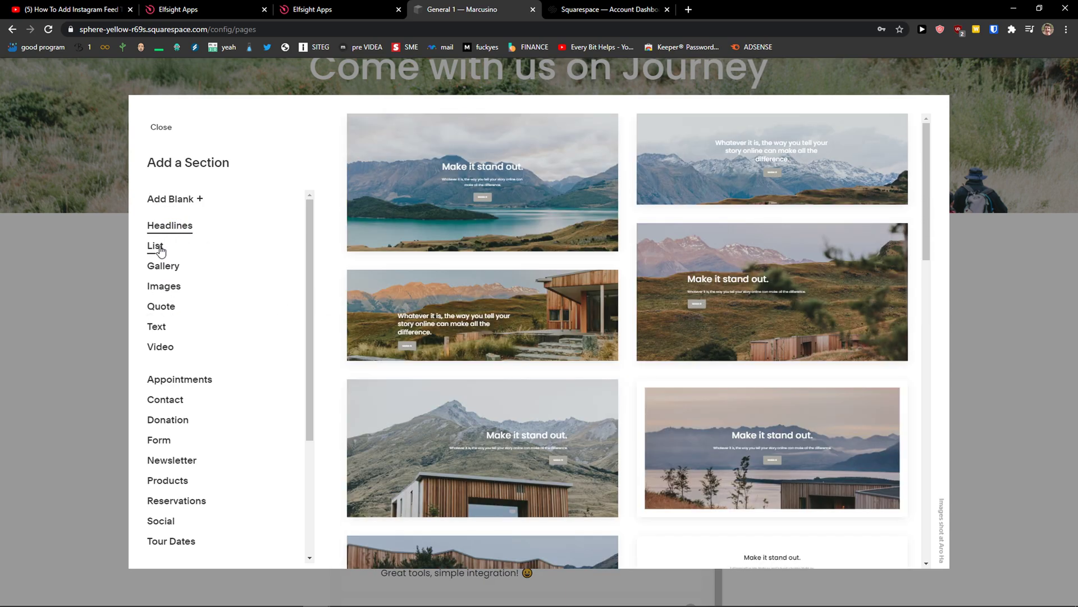
pyautogui.click(159, 248)
pyautogui.click(163, 267)
pyautogui.click(163, 287)
pyautogui.click(164, 308)
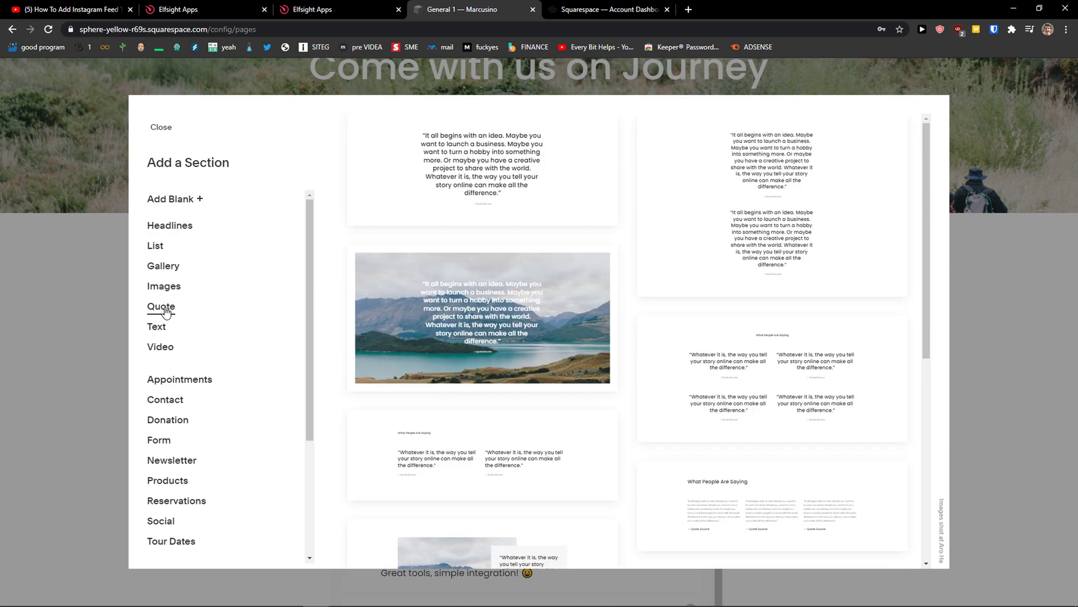
pyautogui.click(159, 328)
pyautogui.click(162, 349)
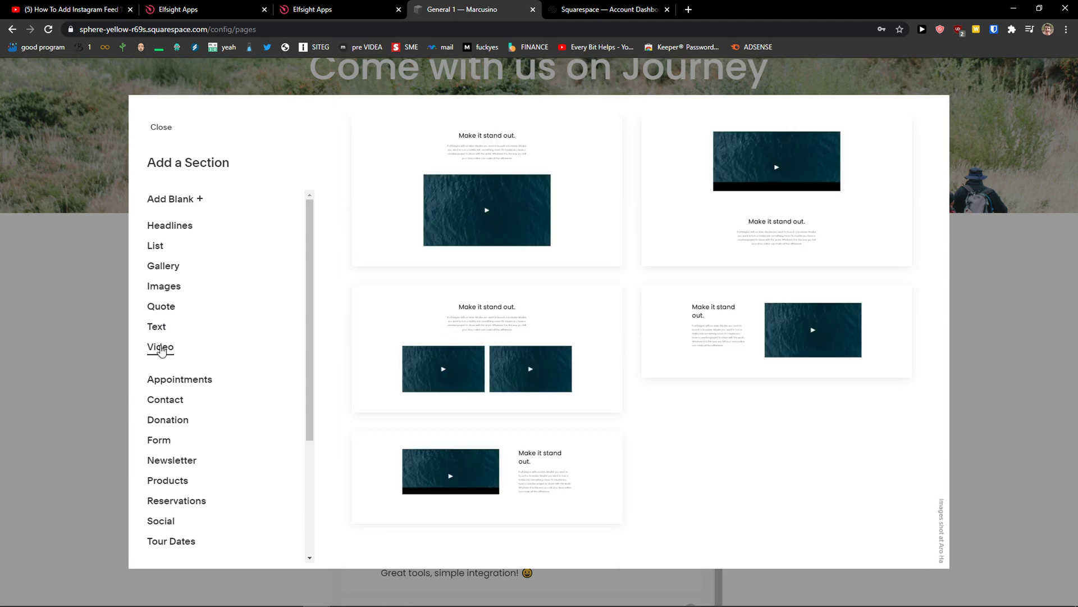
pyautogui.click(108, 369)
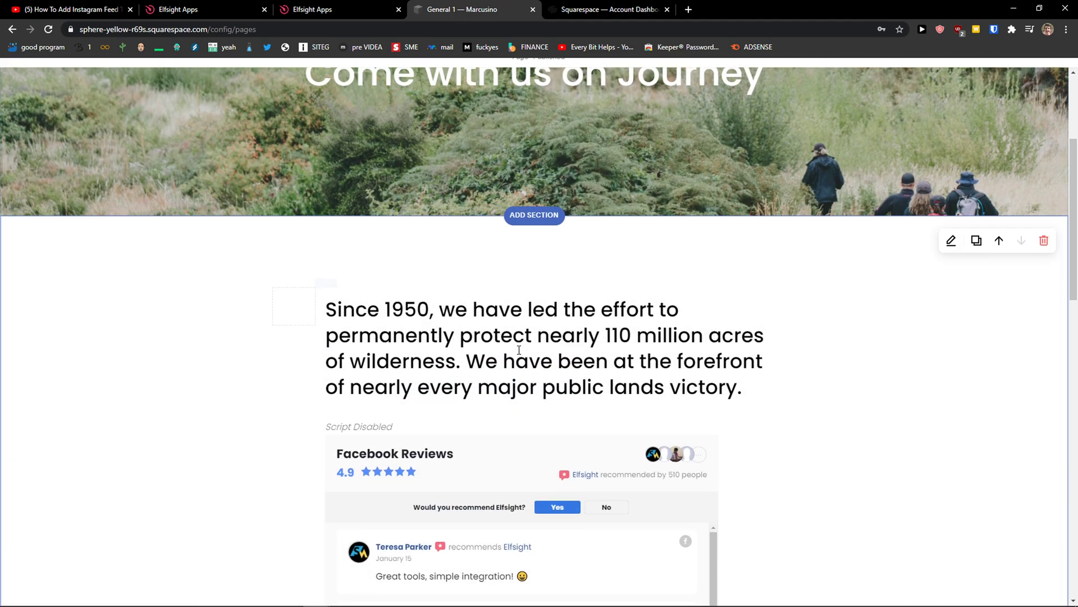
# Delete the narrow Spacer block beside the "Since 1950" intro text
pyautogui.scroll(-3, 546, 425)
pyautogui.scroll(-13, 545, 420)
pyautogui.scroll(12, 524, 409)
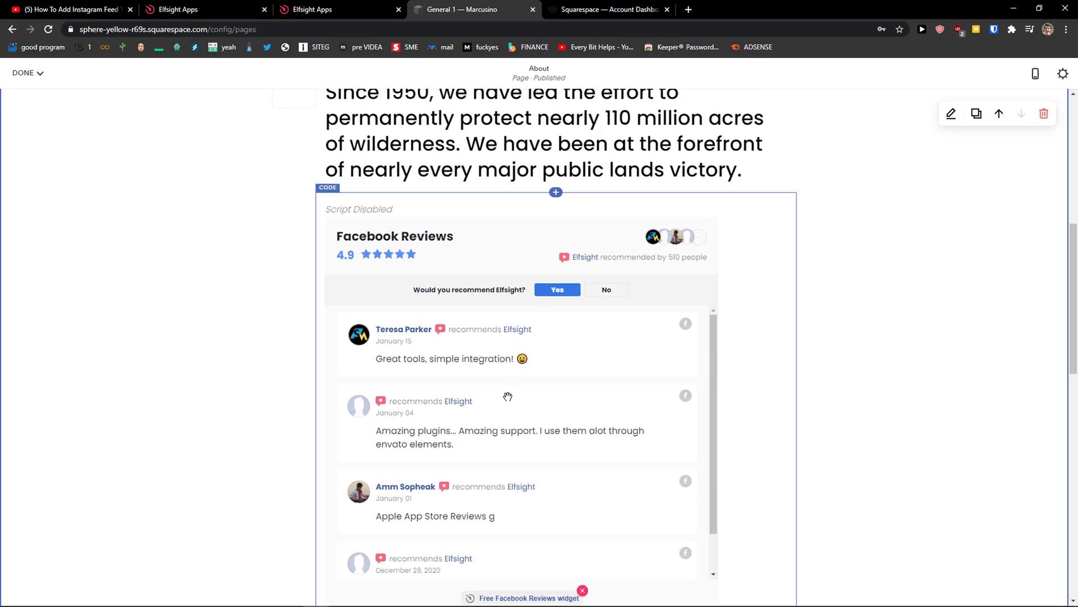
pyautogui.scroll(3, 510, 400)
pyautogui.click(292, 255)
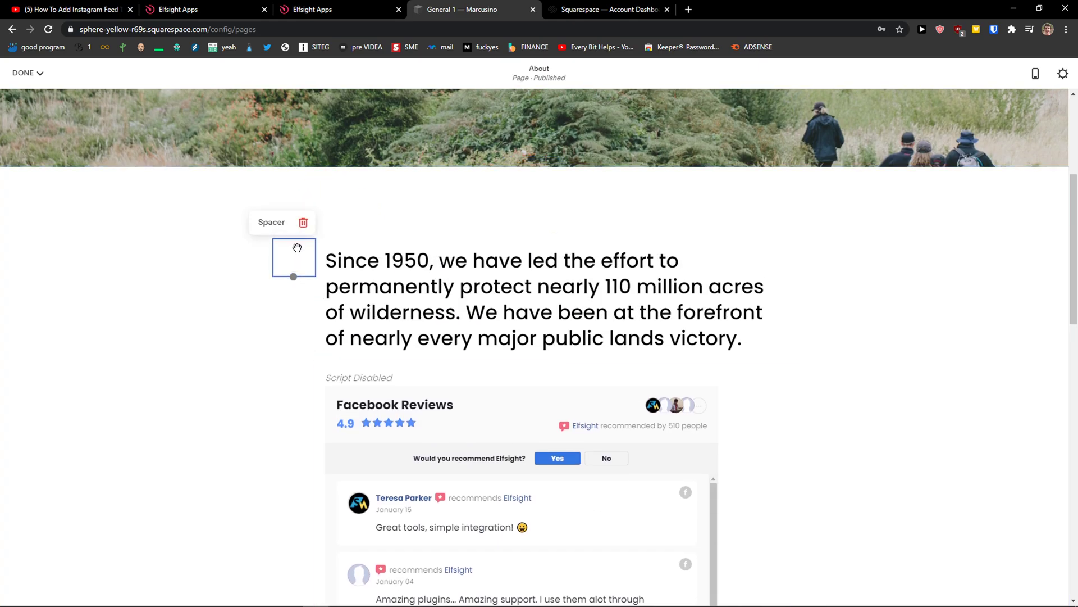
pyautogui.press('Delete')
pyautogui.click(343, 255)
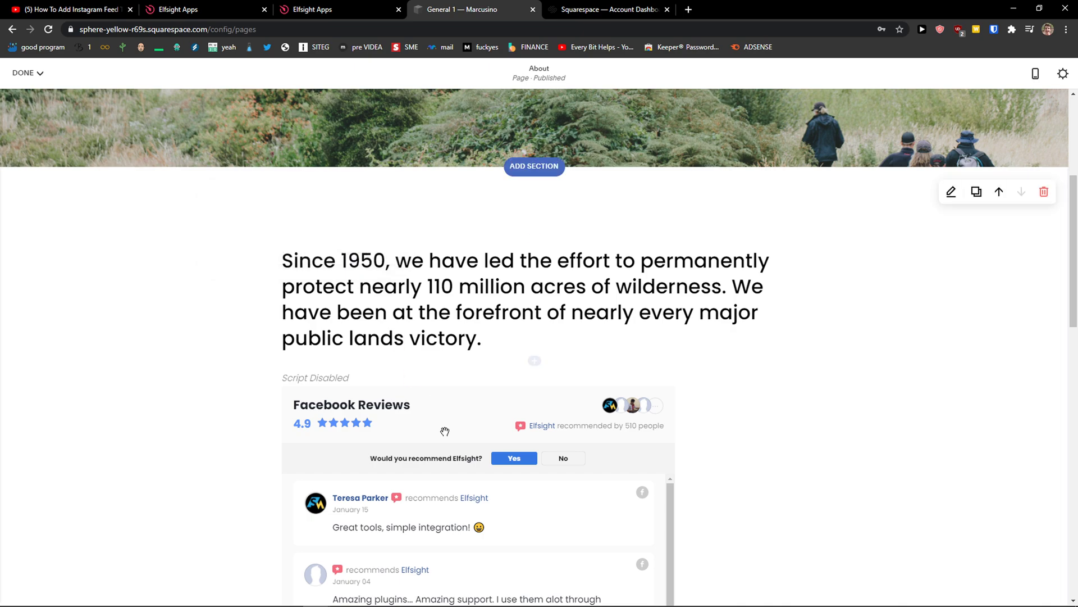
# Open the content block list at the insertion point between the intro text and the reviews Code block
pyautogui.scroll(-5, 445, 439)
pyautogui.scroll(3, 443, 440)
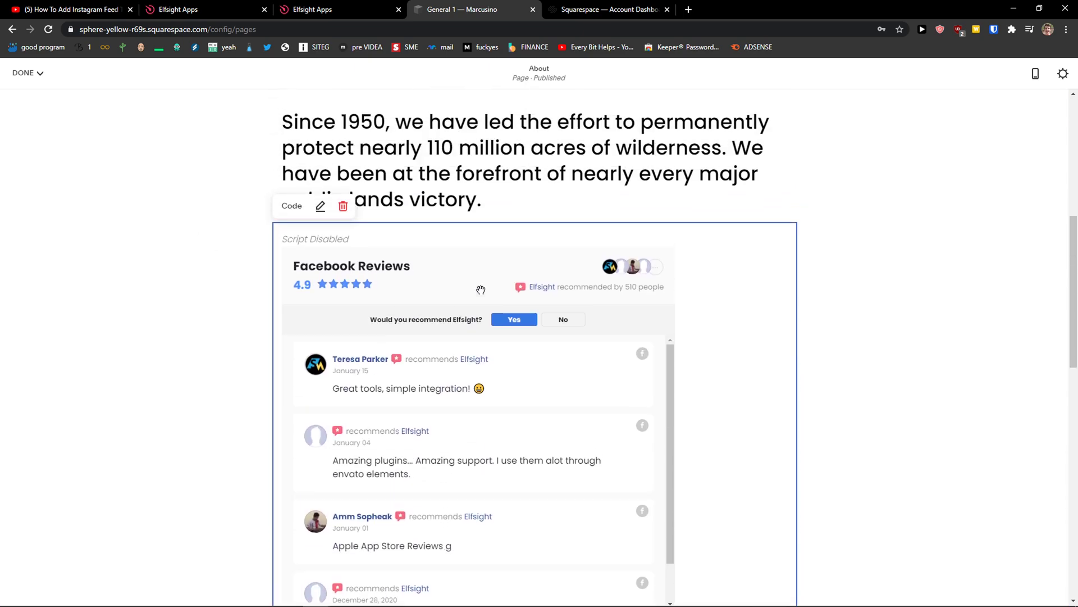
pyautogui.click(533, 247)
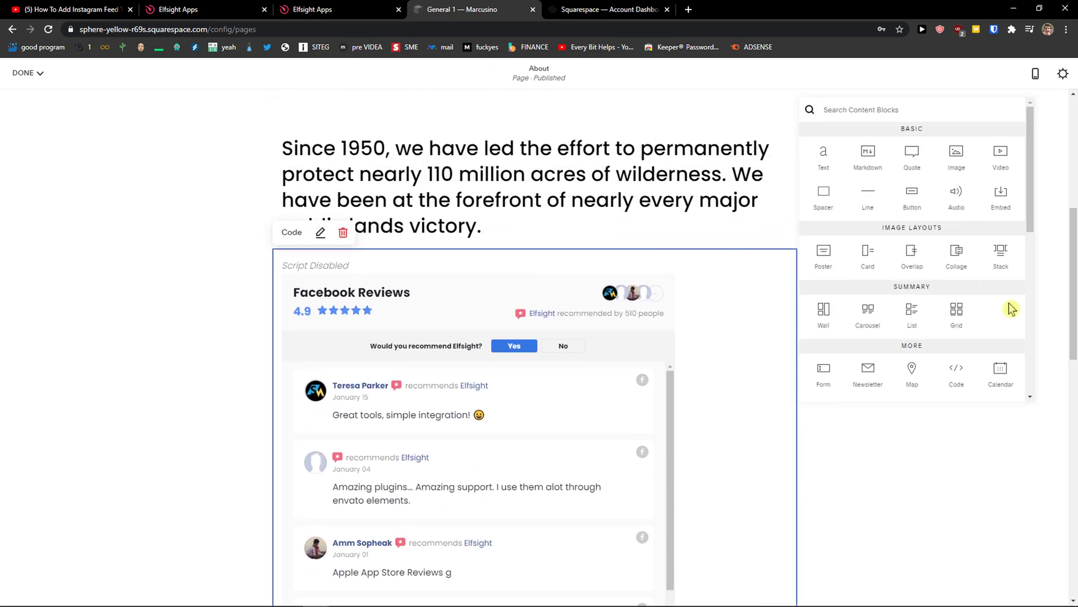